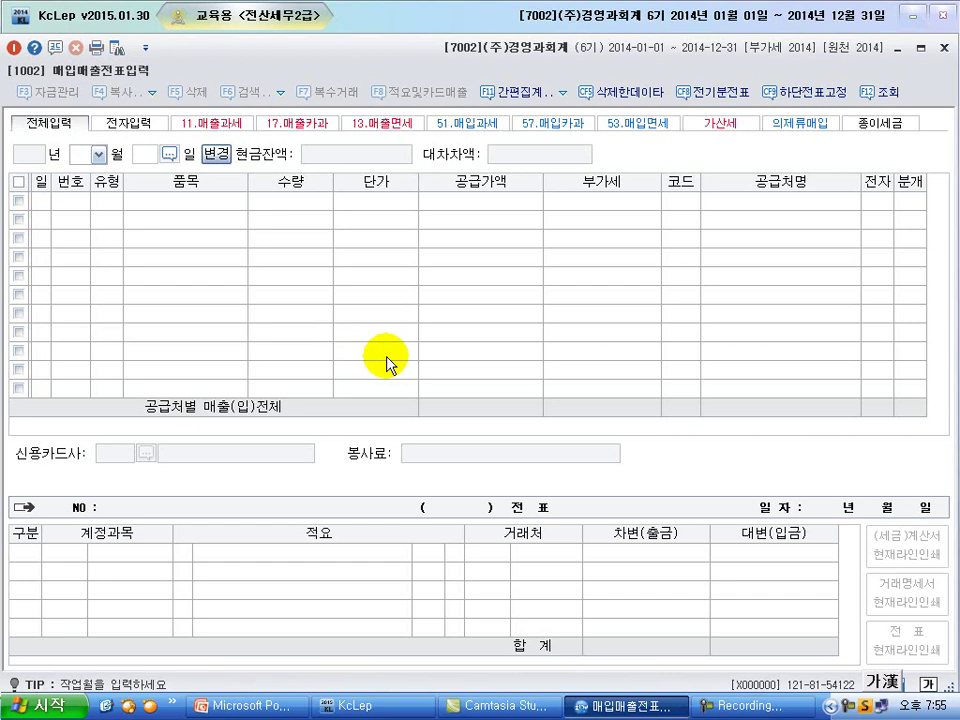
# Enter a sales row for February 4, 2014 with VAT type 14 (건별), item 상품 and a VAT-inclusive amount of 165,000.
pyautogui.write('04')
pyautogui.press('Return')
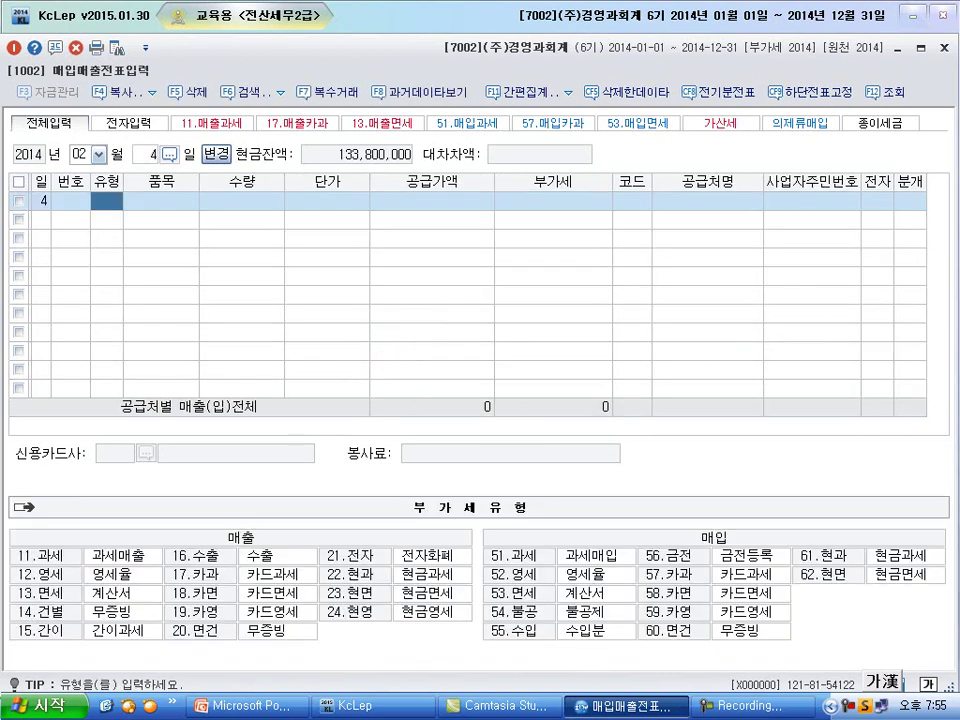
pyautogui.write('14')
pyautogui.press('Return')
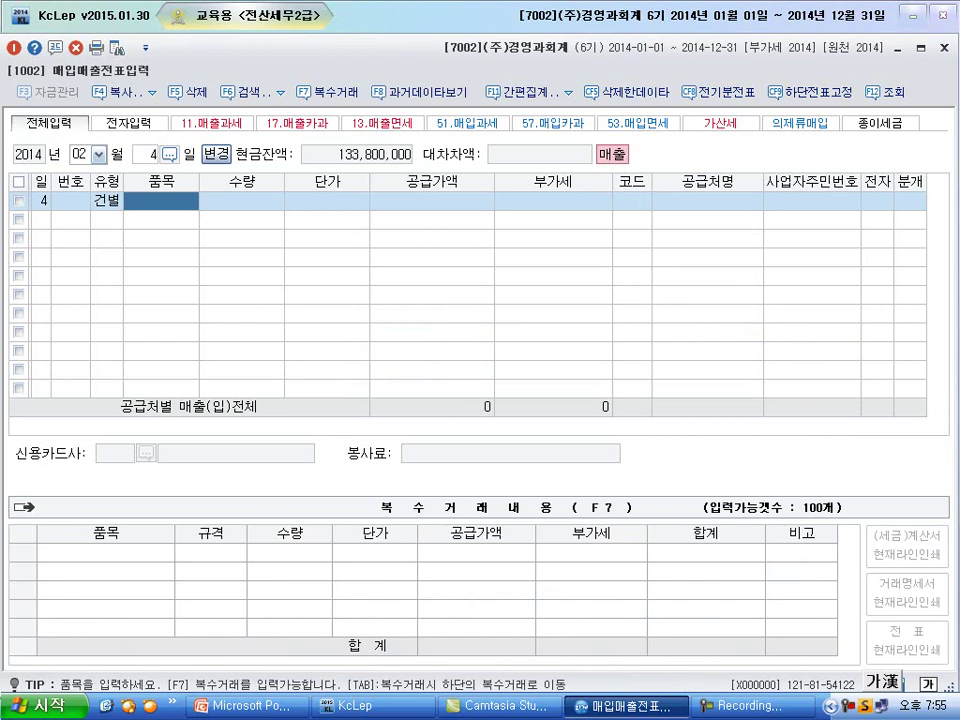
pyautogui.write('상품')
pyautogui.press('Return')
pyautogui.press('Return')
pyautogui.press('Return')
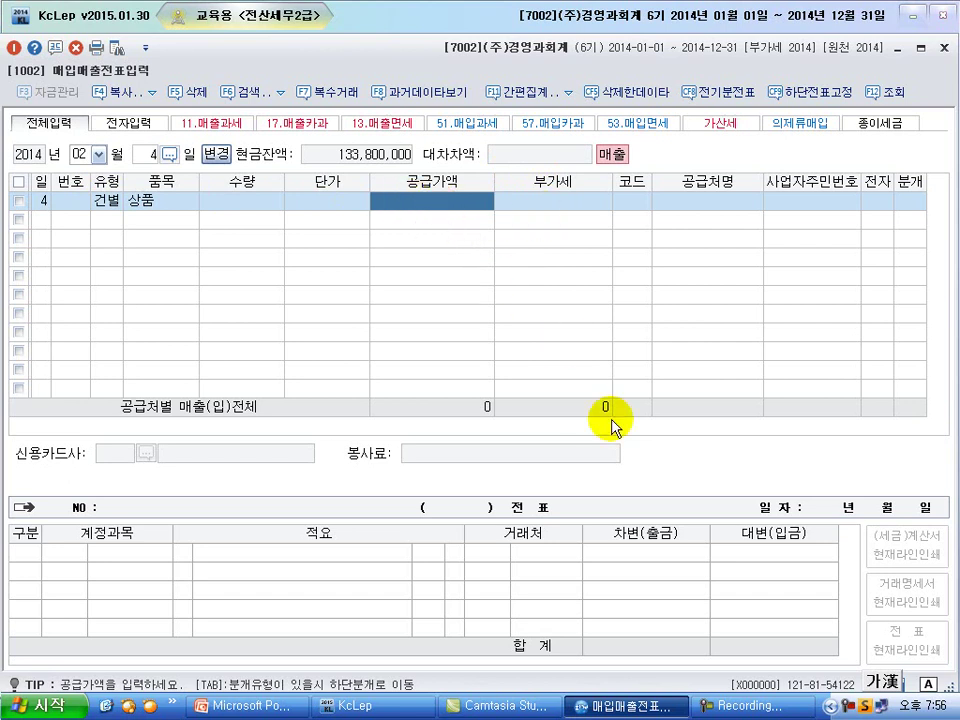
pyautogui.write('1650000')
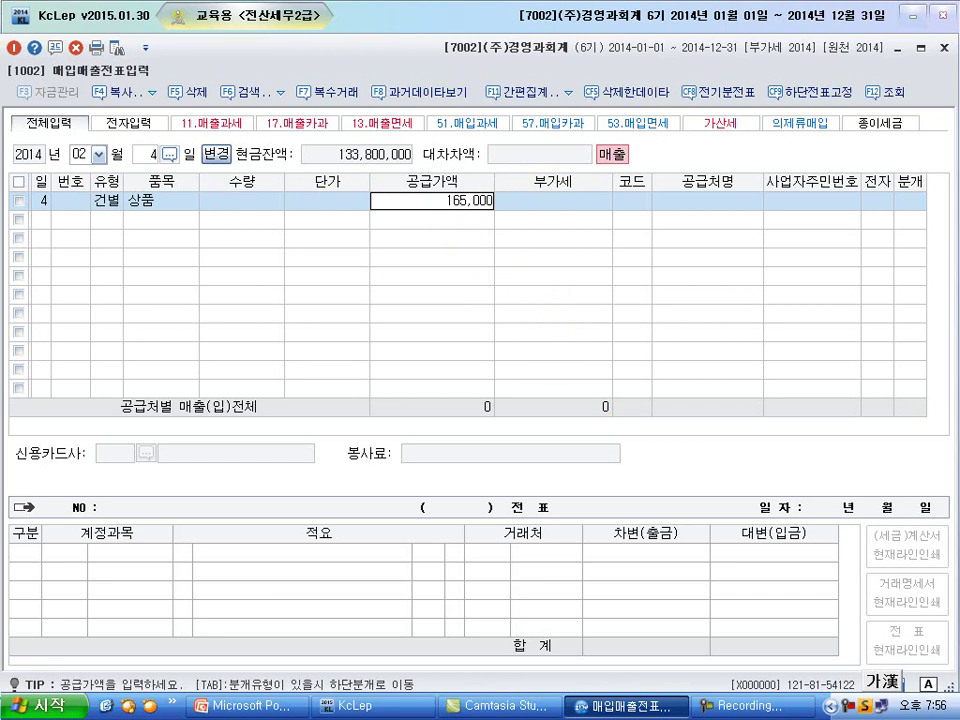
pyautogui.press('Return')
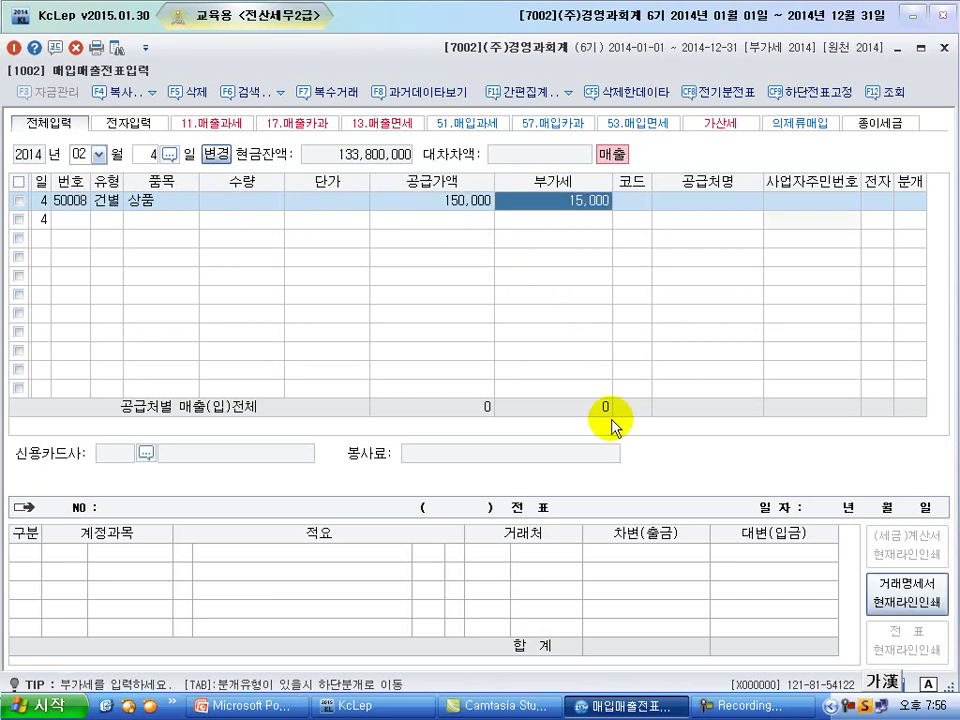
# Look up 미래 and assign 미래상사 as the row's trading partner.
pyautogui.press('Return')
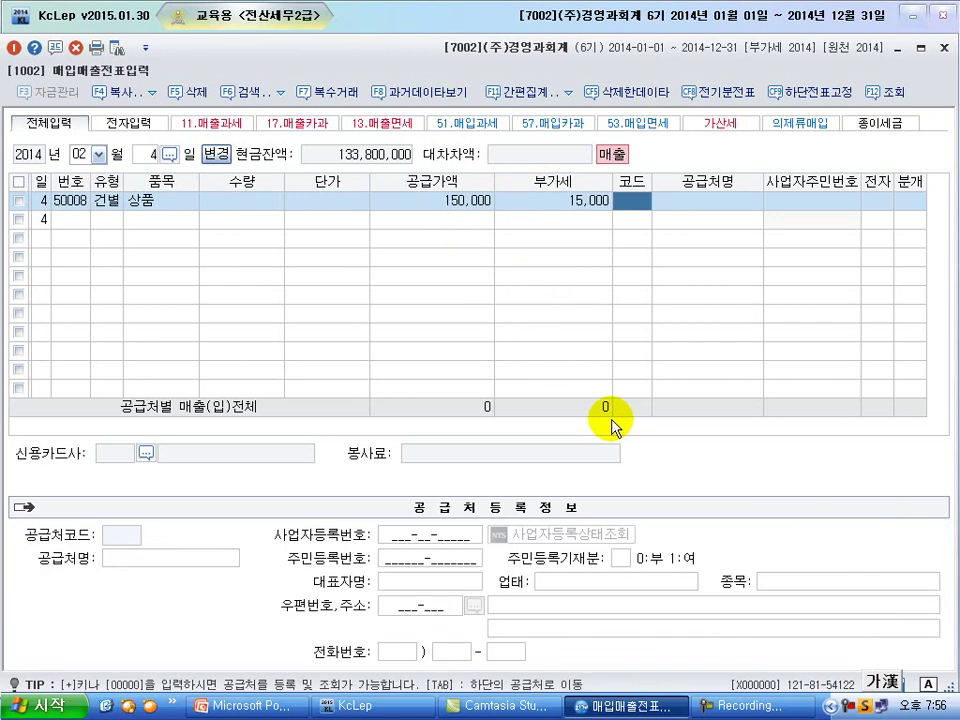
pyautogui.press('+')
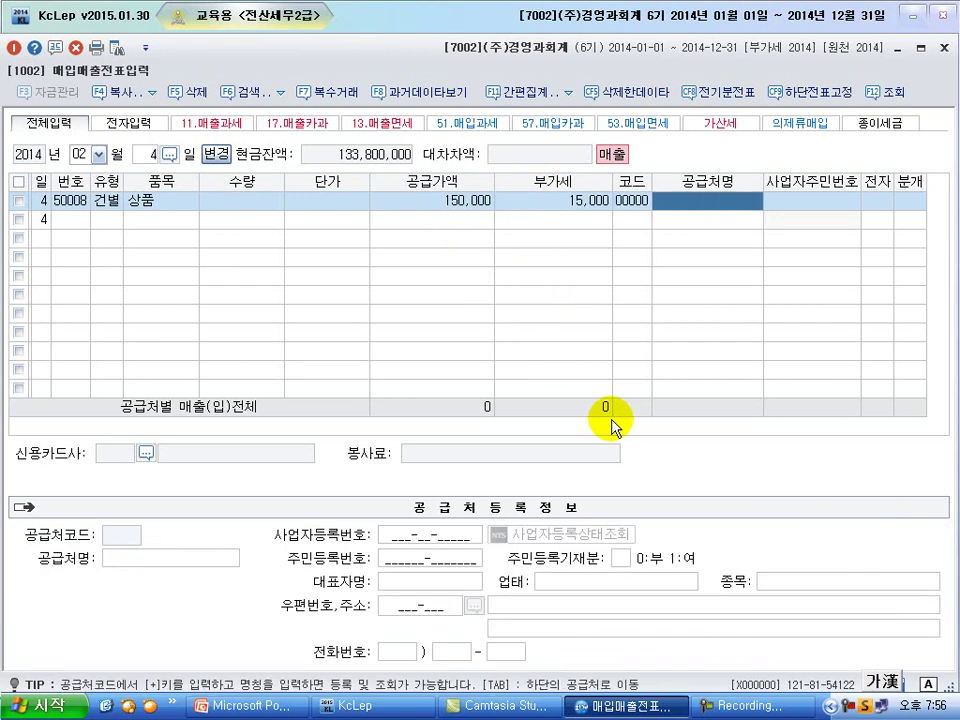
pyautogui.write('미래')
pyautogui.press('Return')
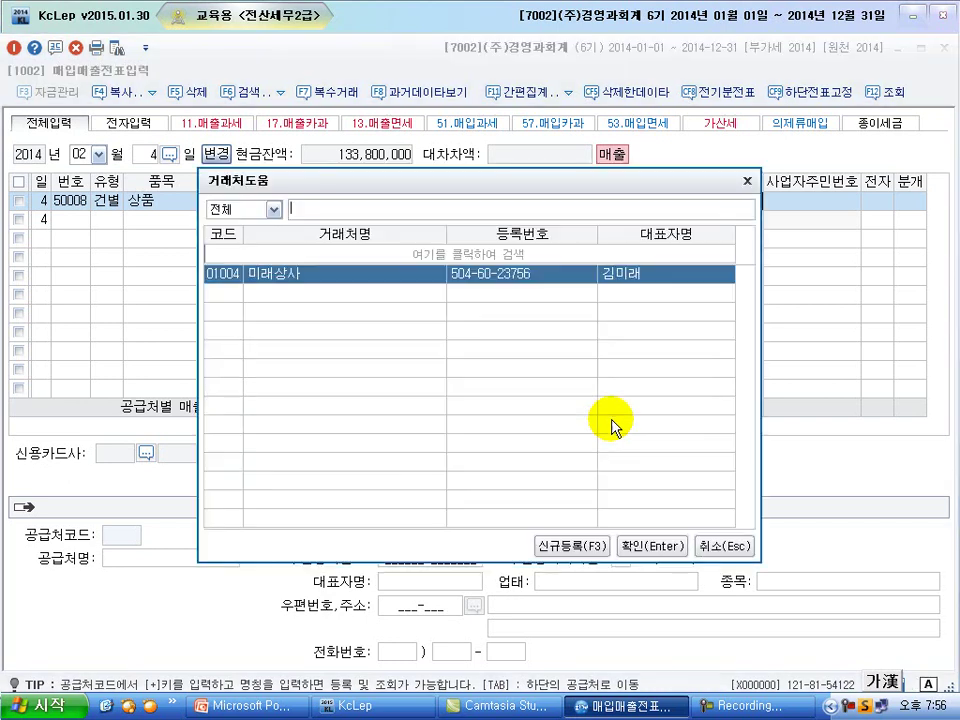
pyautogui.press('Return')
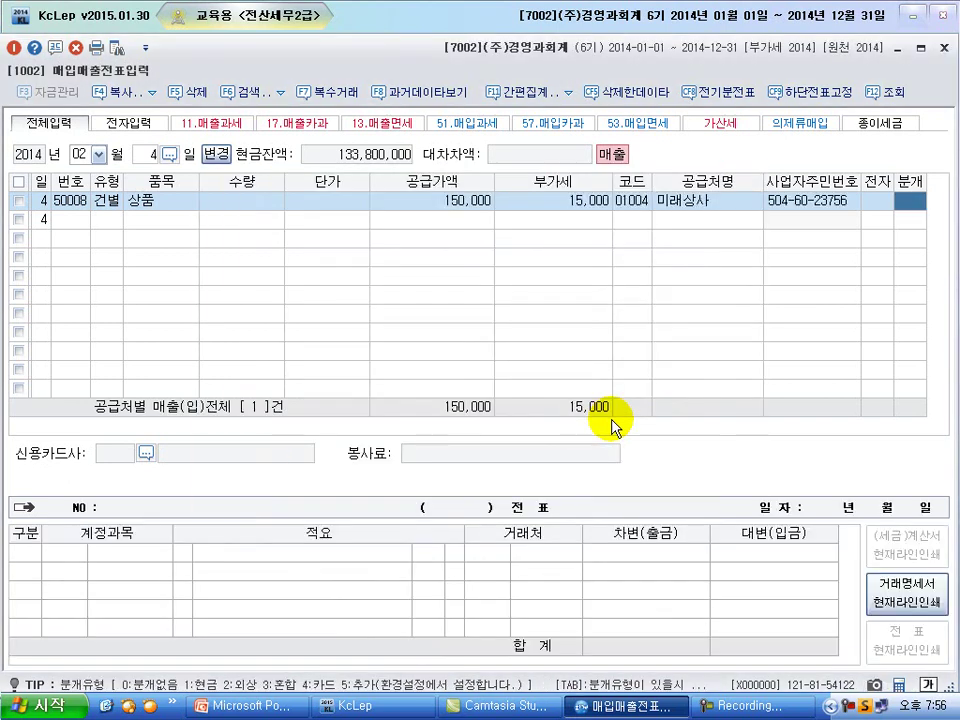
# Set the journal type to 3 (혼합) and change the 제품매출 line to account 0146 상품 with a credit of 100,000.
pyautogui.write('3')
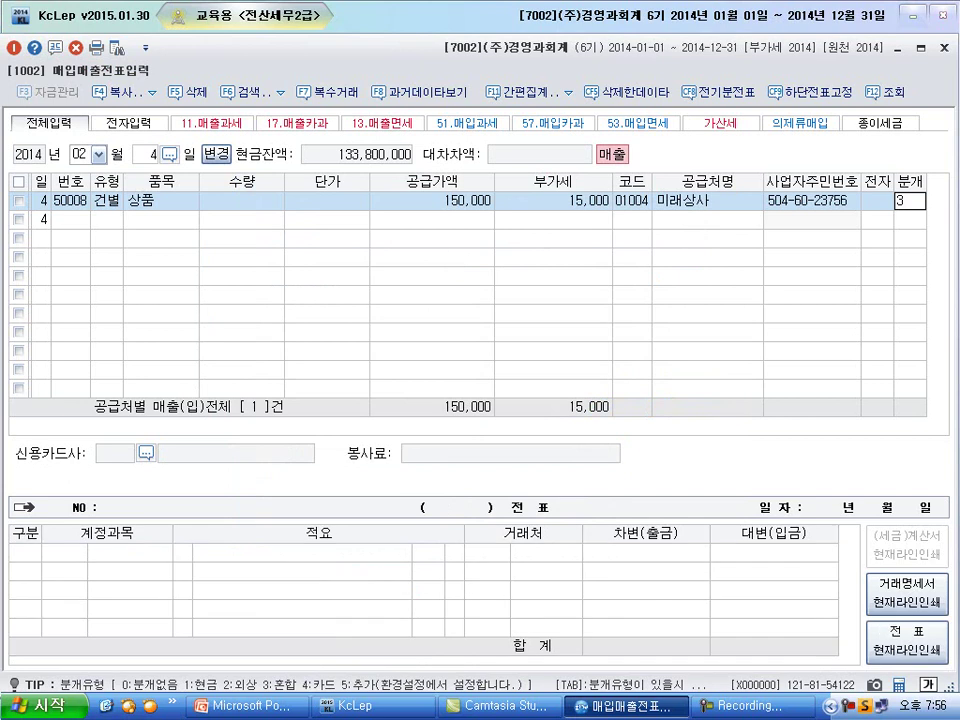
pyautogui.press('Return')
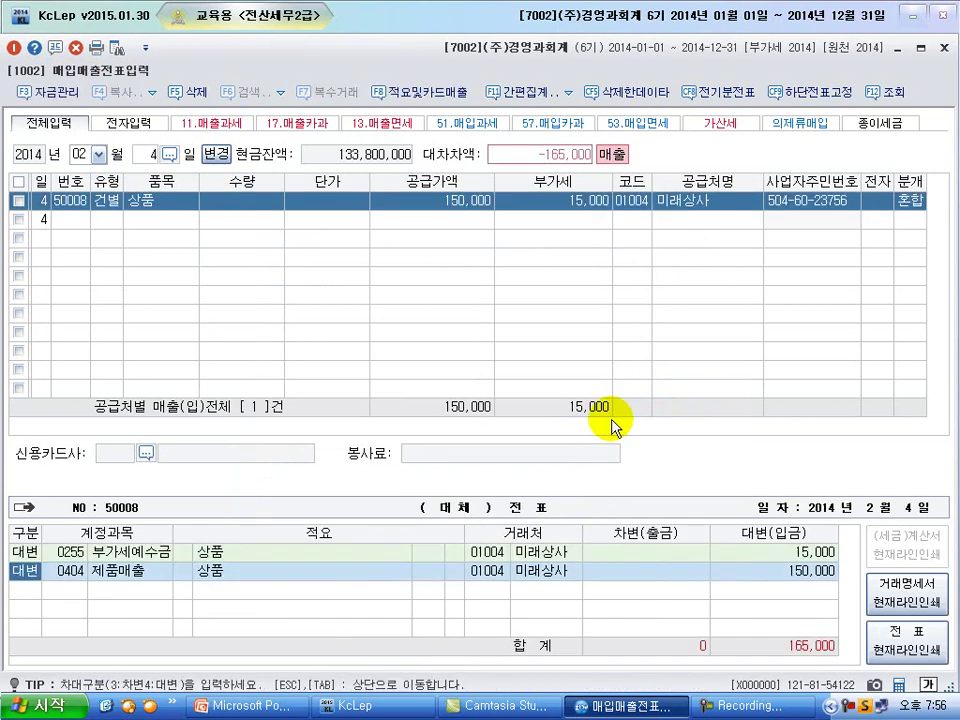
pyautogui.press('Return')
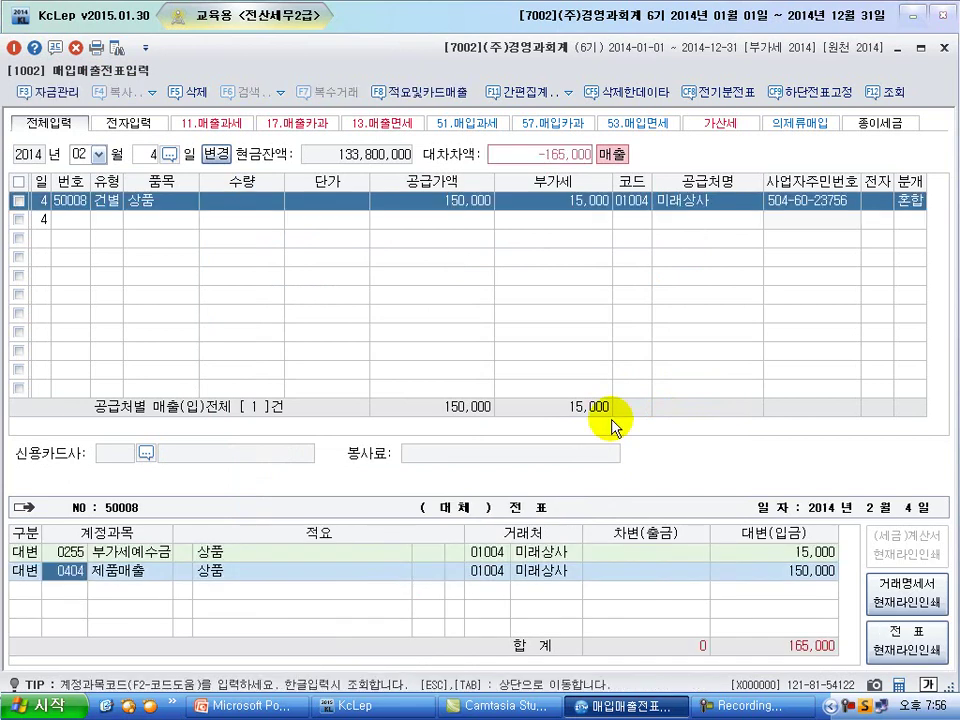
pyautogui.write('상품')
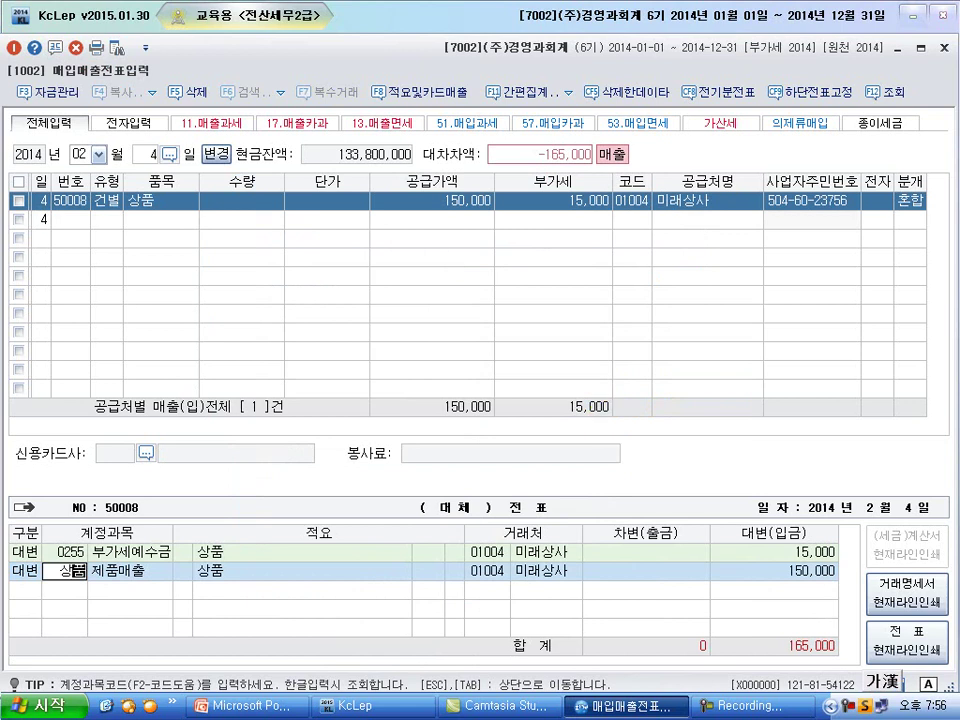
pyautogui.press('Return')
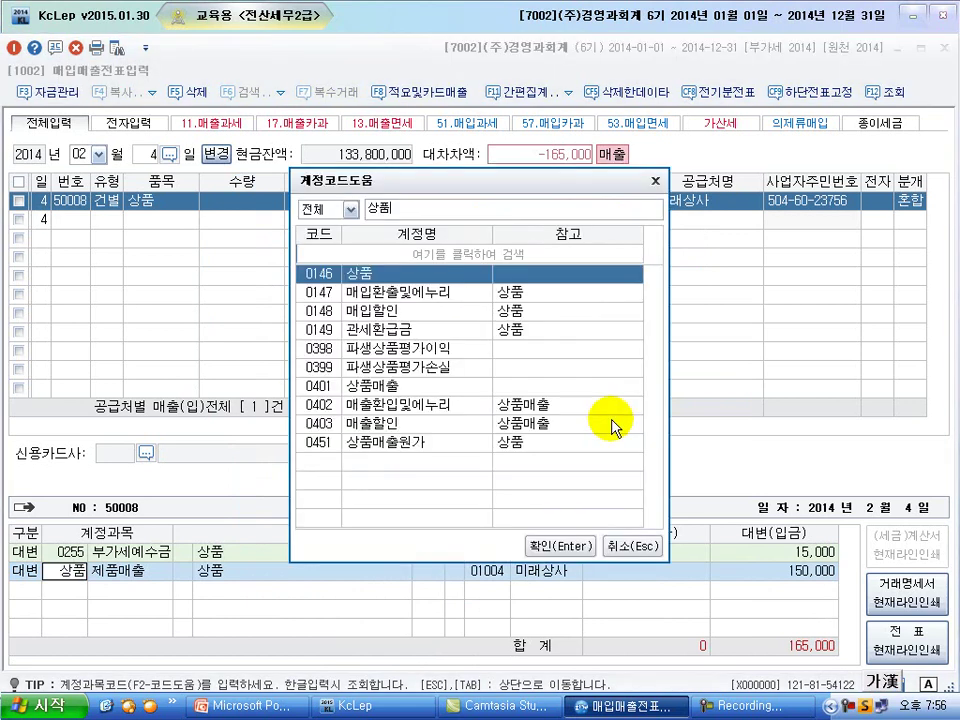
pyautogui.press('Return')
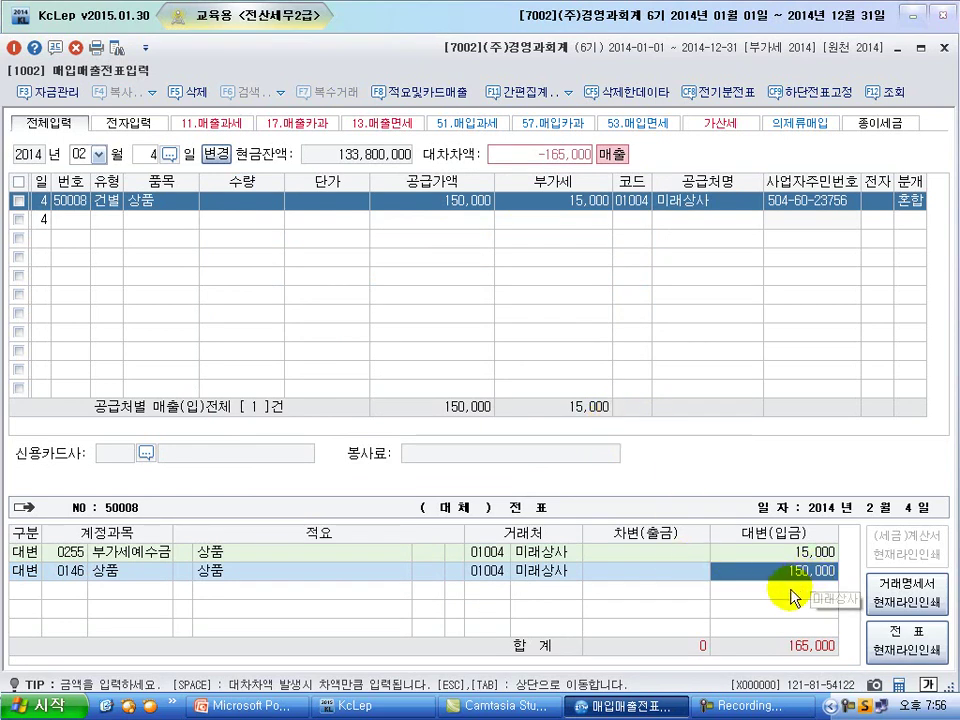
pyautogui.write('100000')
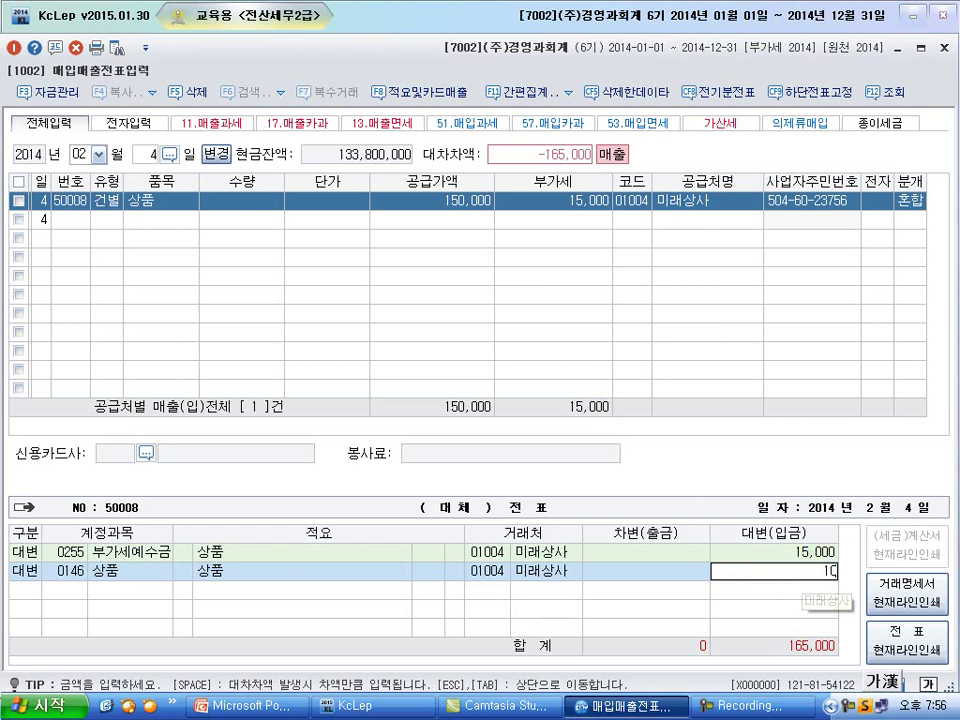
pyautogui.press('Return')
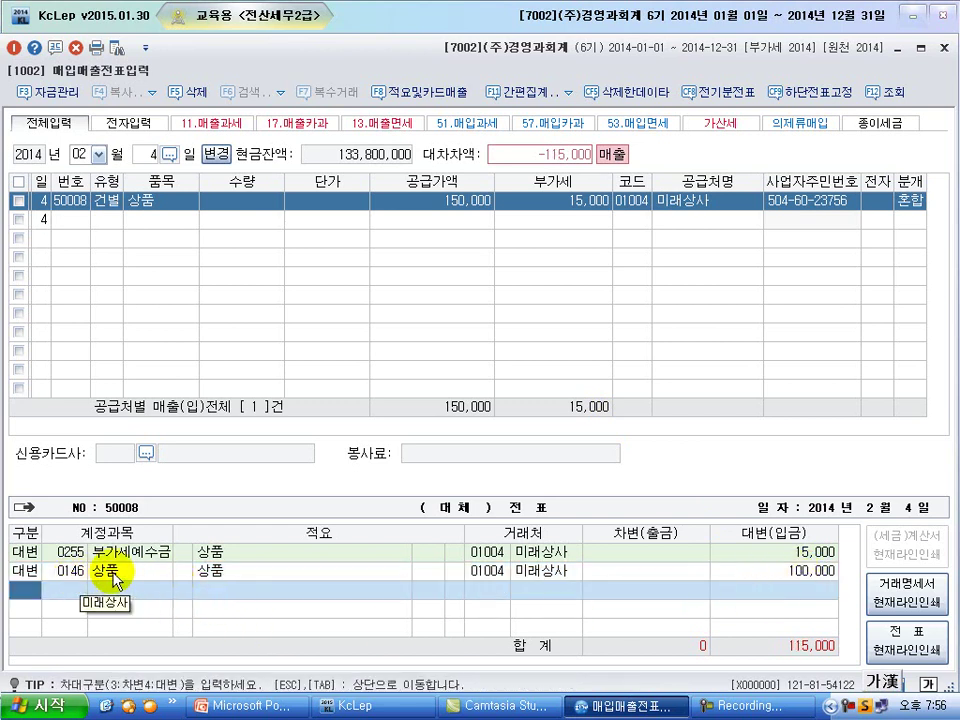
# Apply description code 08 (타계정으로 대체액 손익계산서 반영) to the 상품 credit line.
pyautogui.click(184, 572)
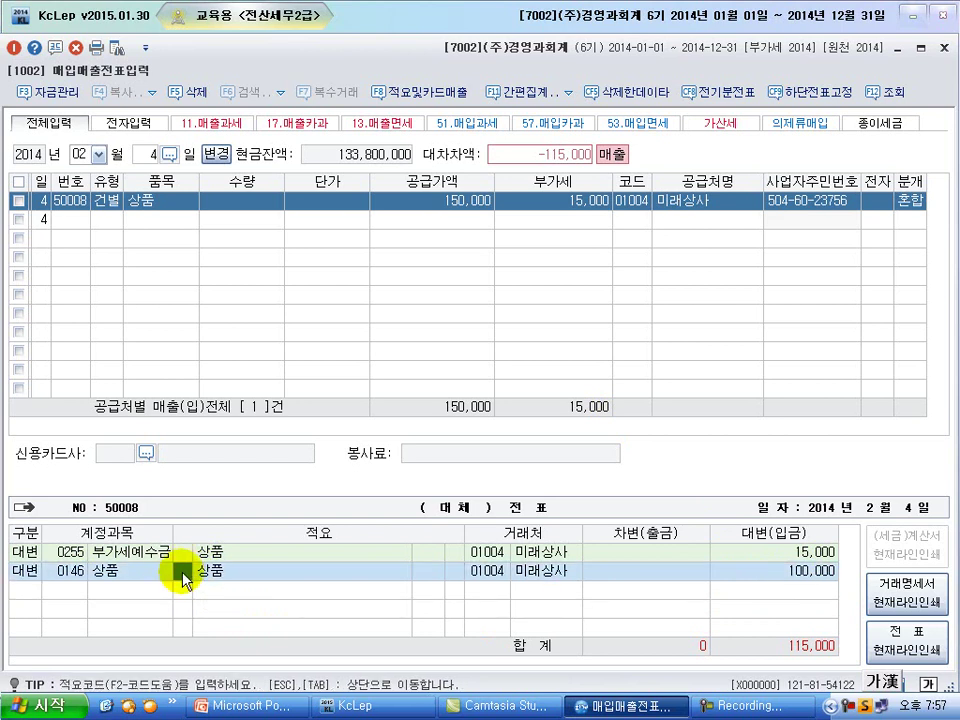
pyautogui.write('08')
pyautogui.press('Return')
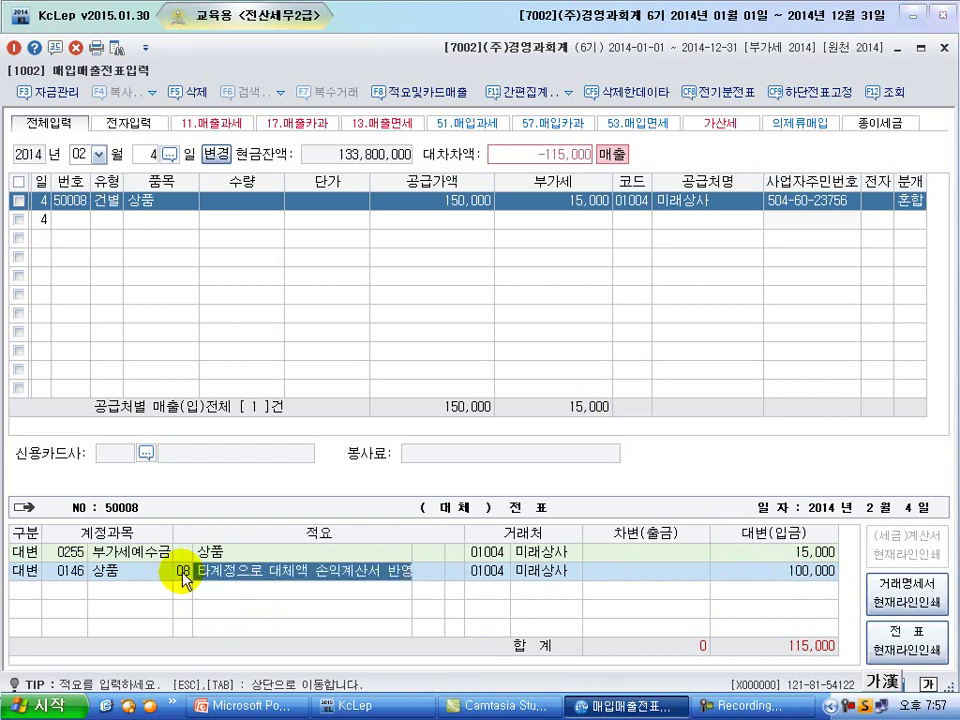
pyautogui.press('Return')
pyautogui.press('Return')
pyautogui.press('Return')
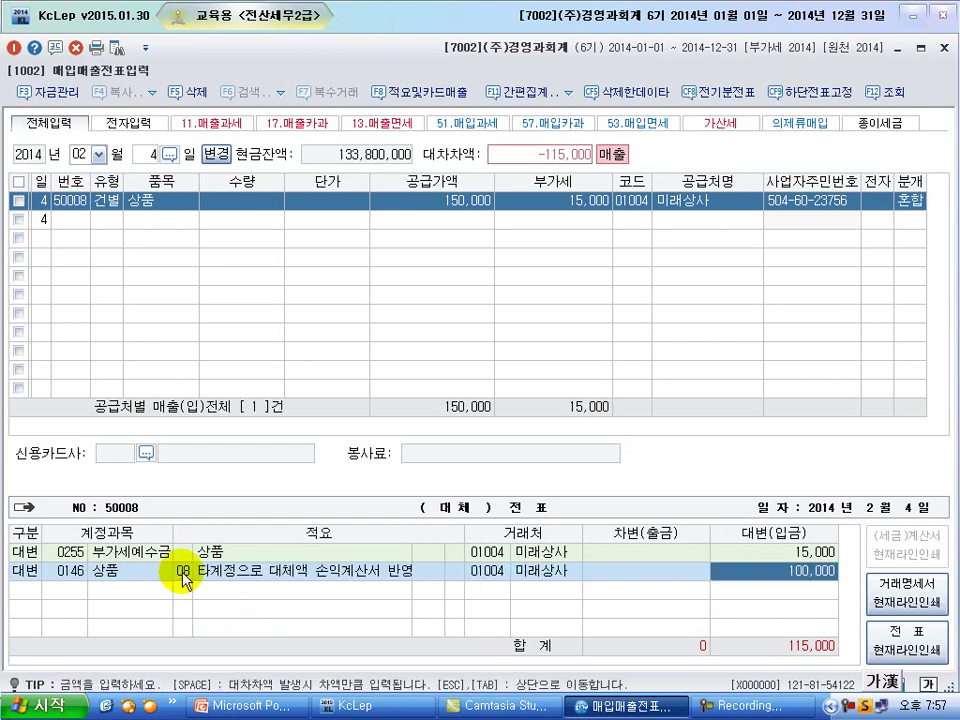
# Add a debit line of 115,000 to account 0833 광고선전비 (판매관리비) and finish the voucher.
pyautogui.write('3')
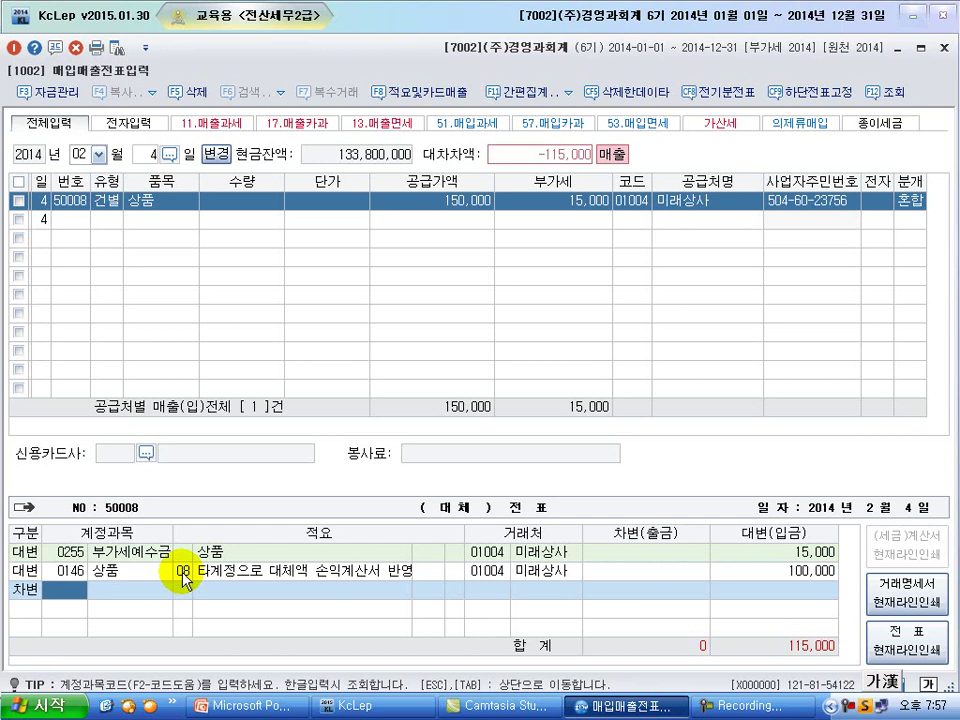
pyautogui.write('광고')
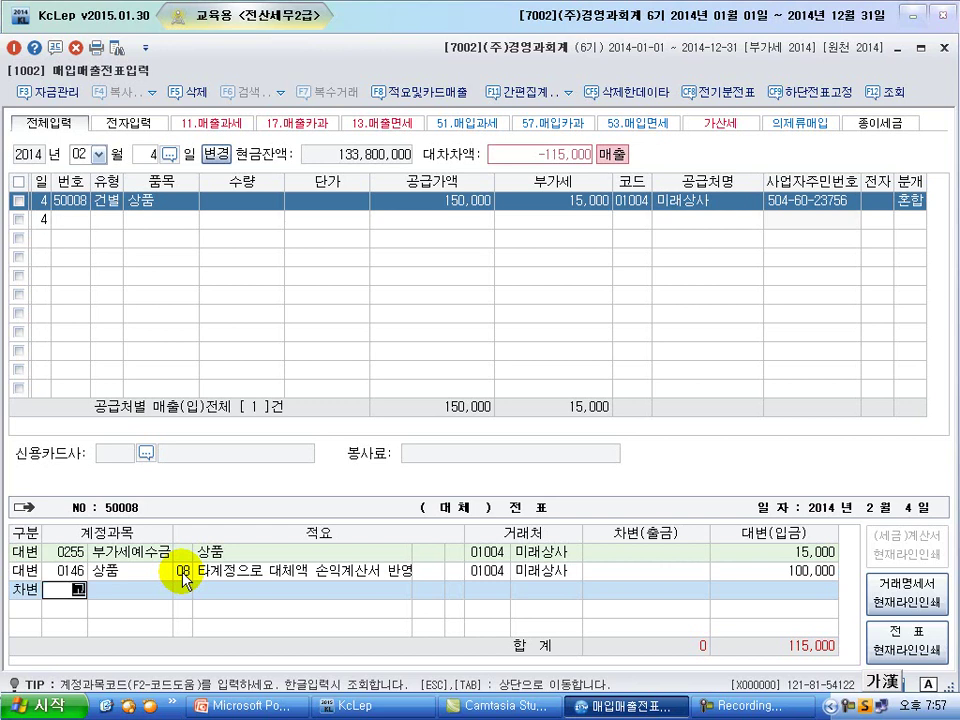
pyautogui.press('Return')
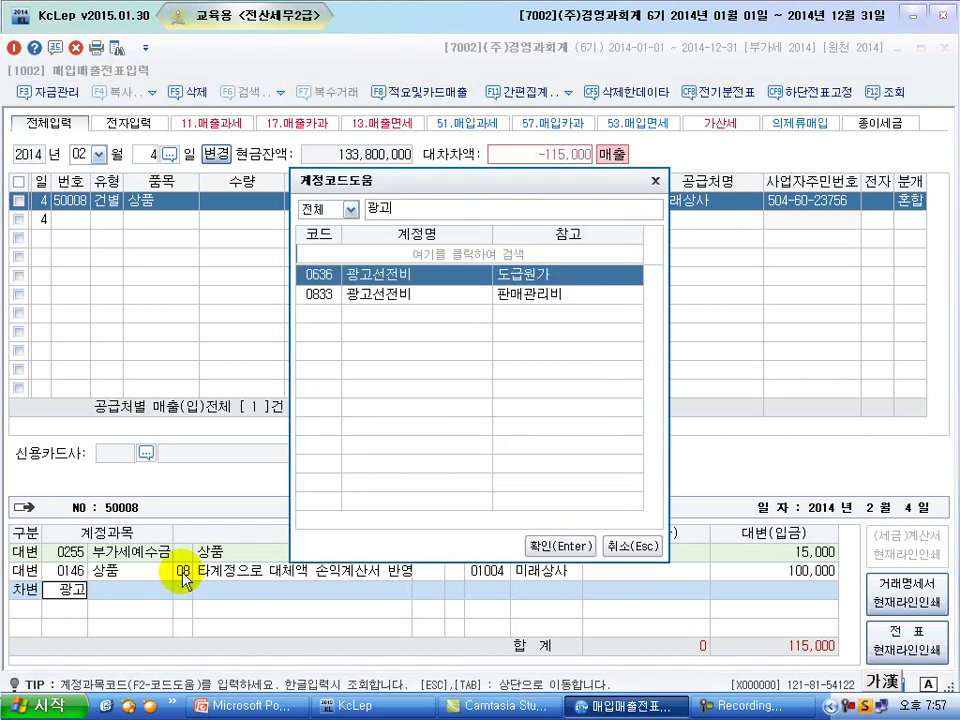
pyautogui.press('Down')
pyautogui.press('Return')
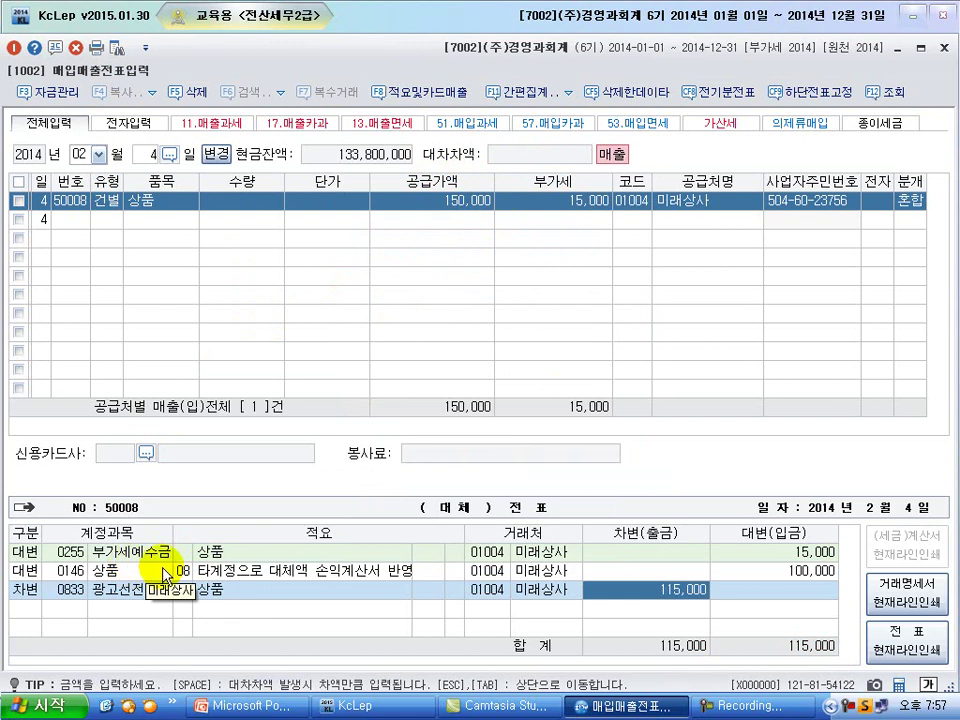
pyautogui.click(803, 573)
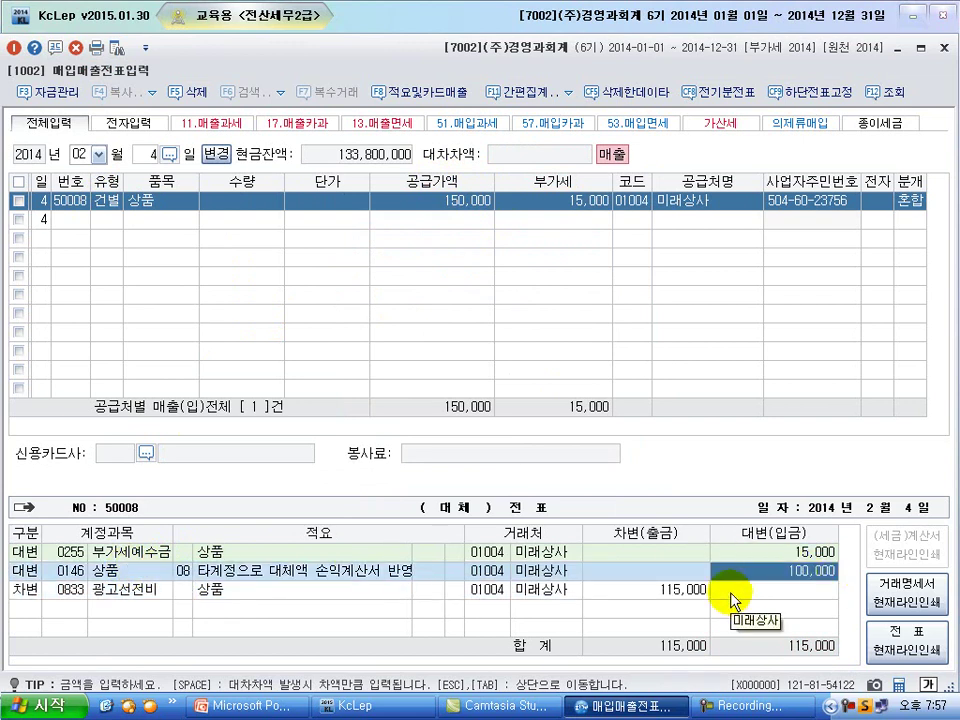
pyautogui.press('Return')
pyautogui.press('Return')
pyautogui.press('Return')
pyautogui.press('Escape')
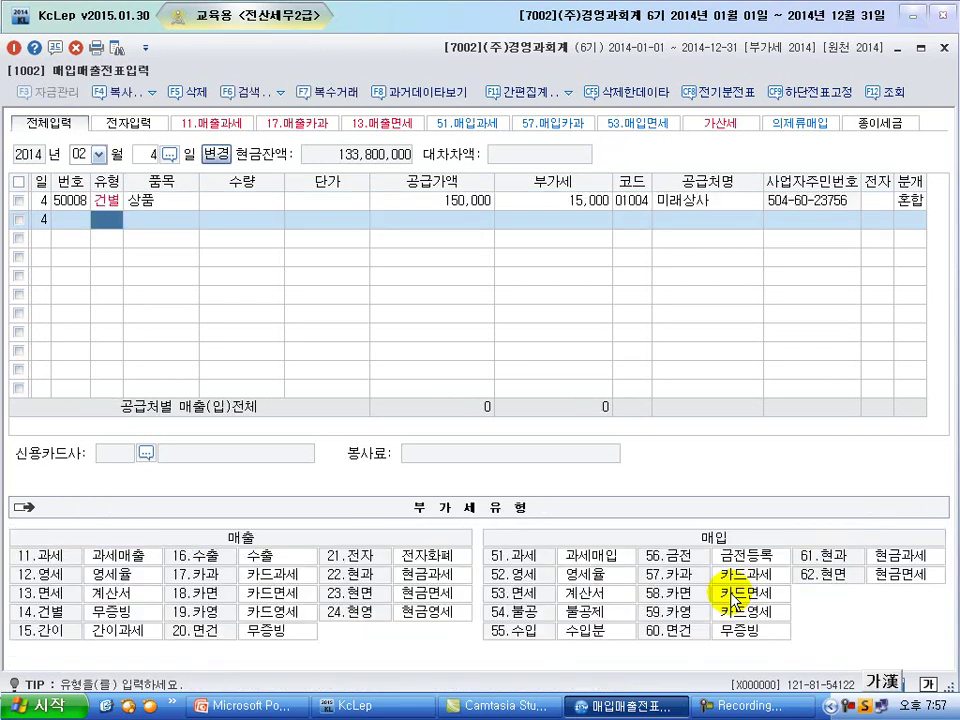
# Enter a second February 4 row with VAT type 14 (건별), item 상품 and a VAT-inclusive amount of 165,000.
pyautogui.write('14')
pyautogui.press('Return')
pyautogui.write('상품')
pyautogui.press('Return')
pyautogui.press('Return')
pyautogui.press('Return')
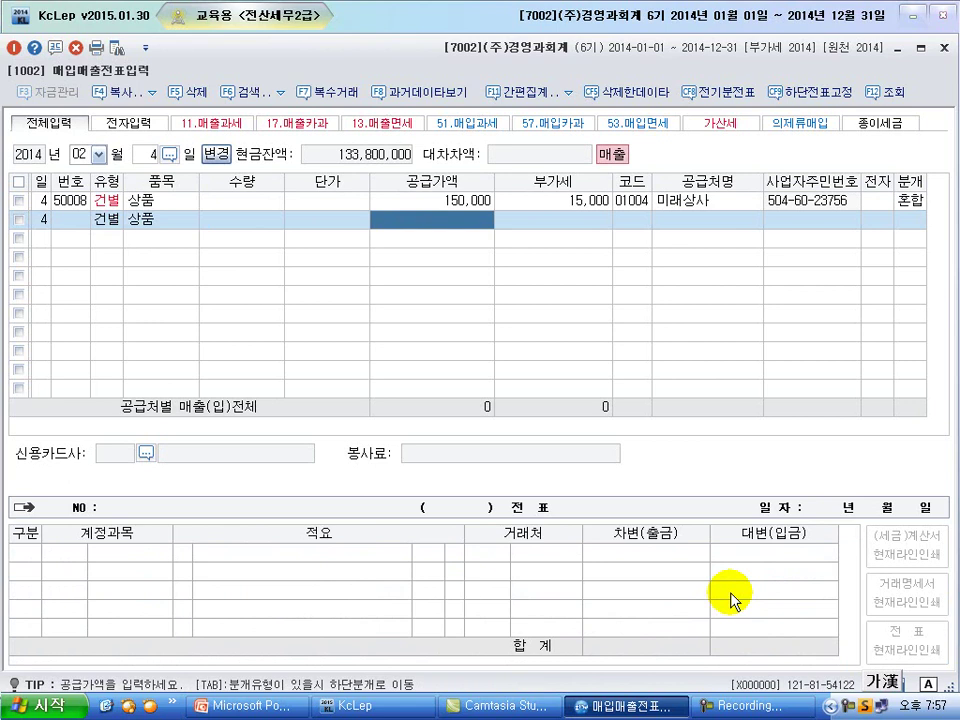
pyautogui.write('1650000')
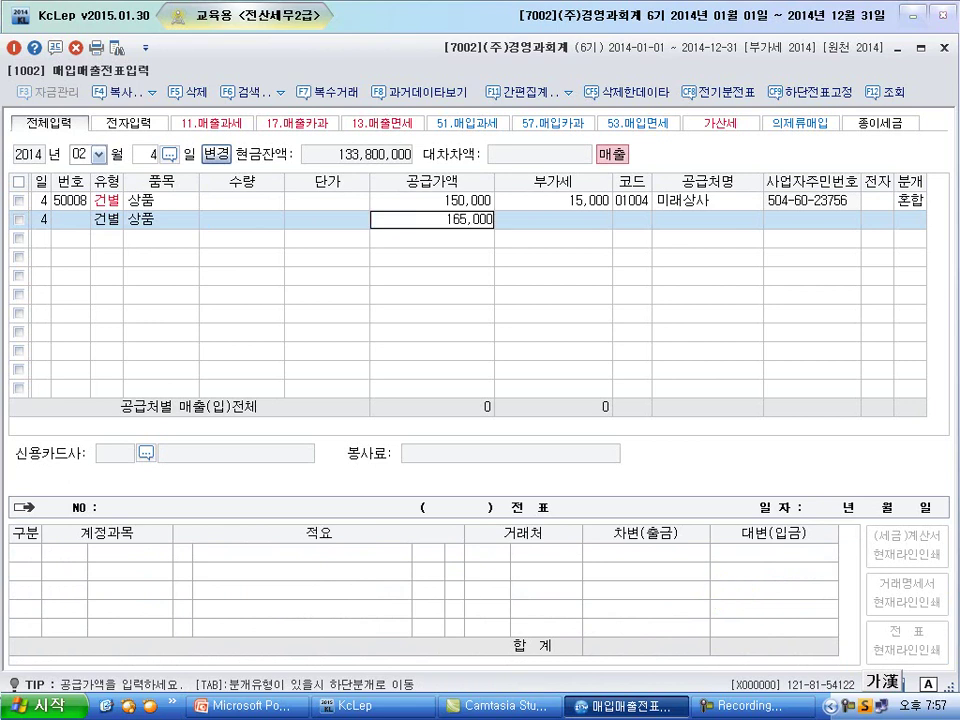
pyautogui.press('Return')
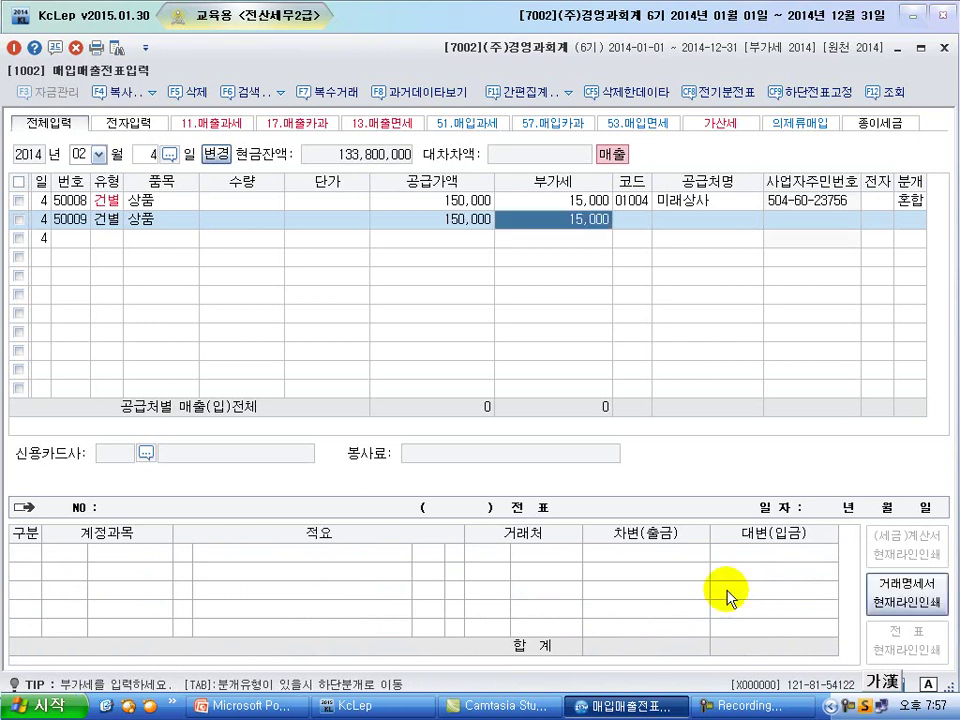
# Assign 미래상사 as the trading partner of the second row by searching for 미래.
pyautogui.press('Return')
pyautogui.press('+')
pyautogui.write('미래')
pyautogui.press('Return')
pyautogui.press('Escape')
pyautogui.press('Return')
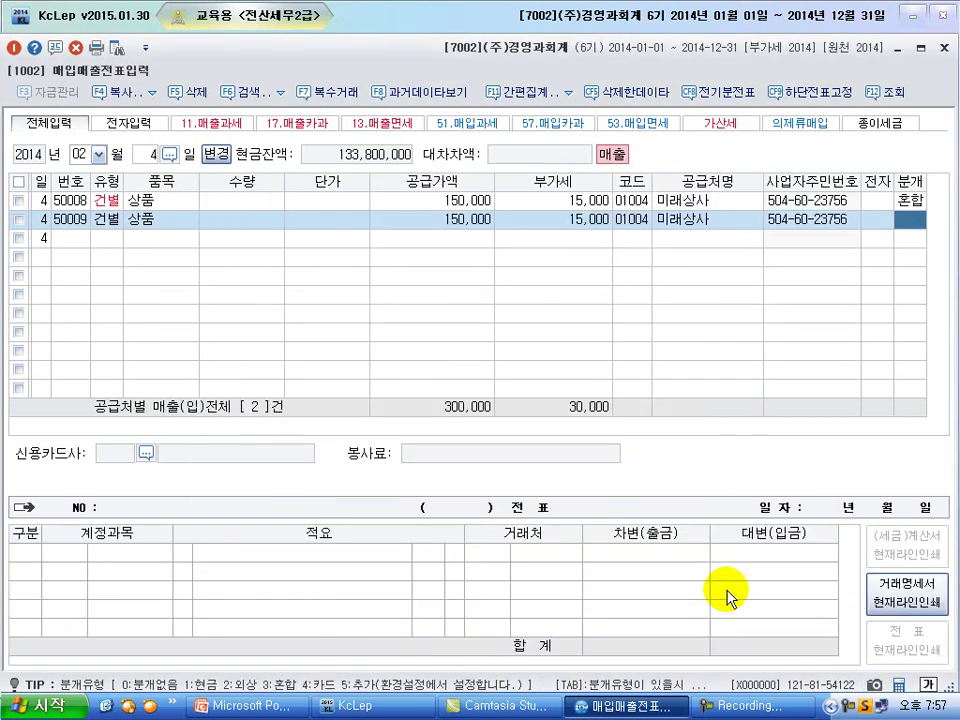
# Set the second row's journal type to 3 (혼합) and change its 제품매출 line to account 0146 상품.
pyautogui.write('3')
pyautogui.press('Return')
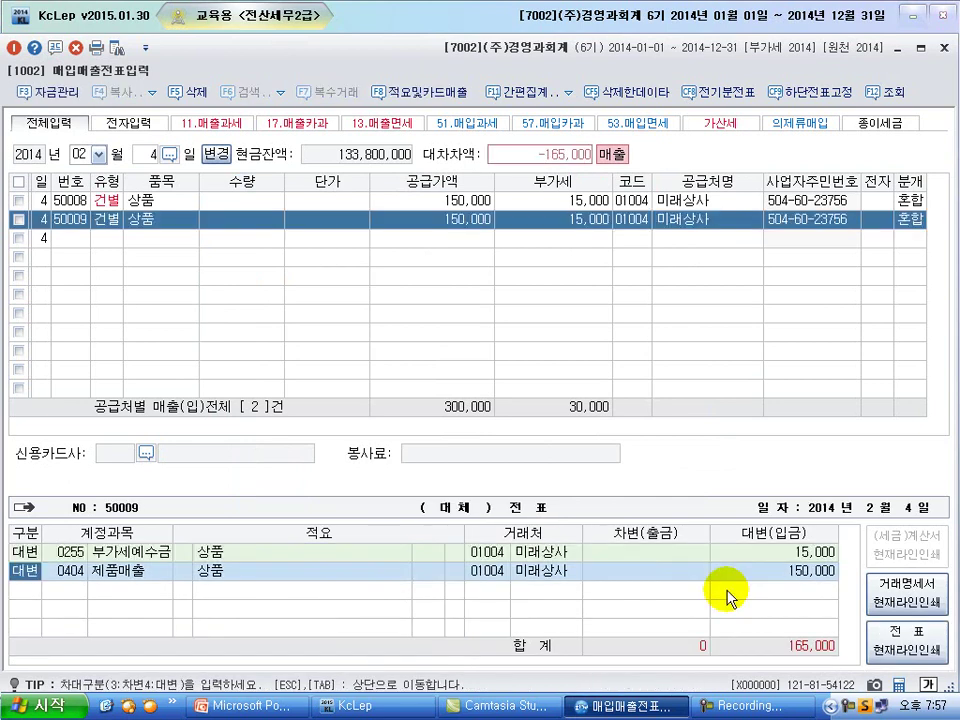
pyautogui.press('Return')
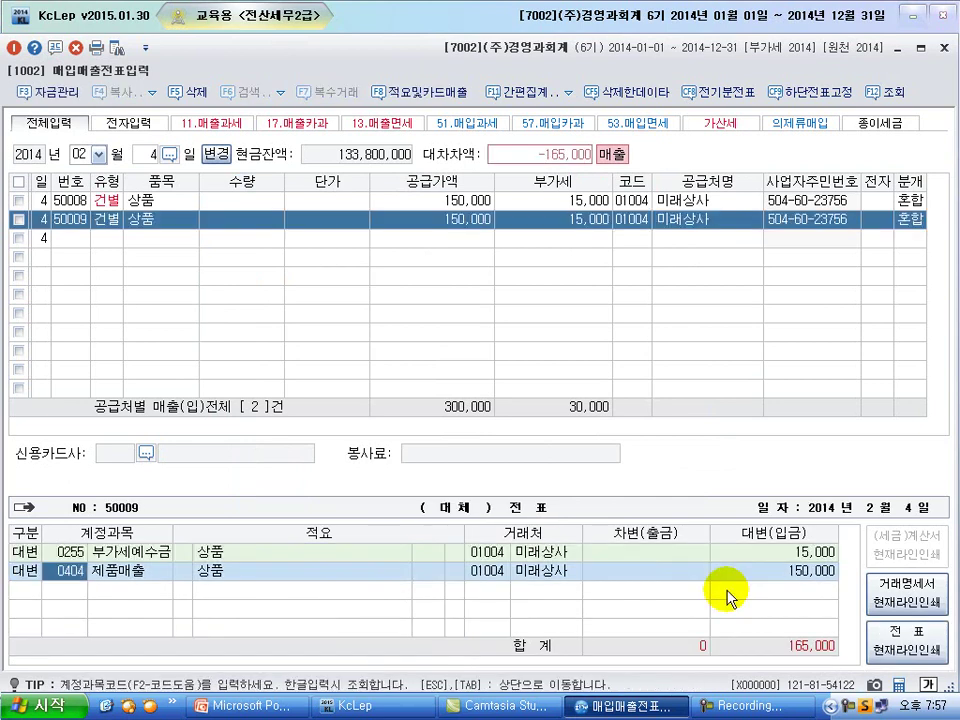
pyautogui.write('상품')
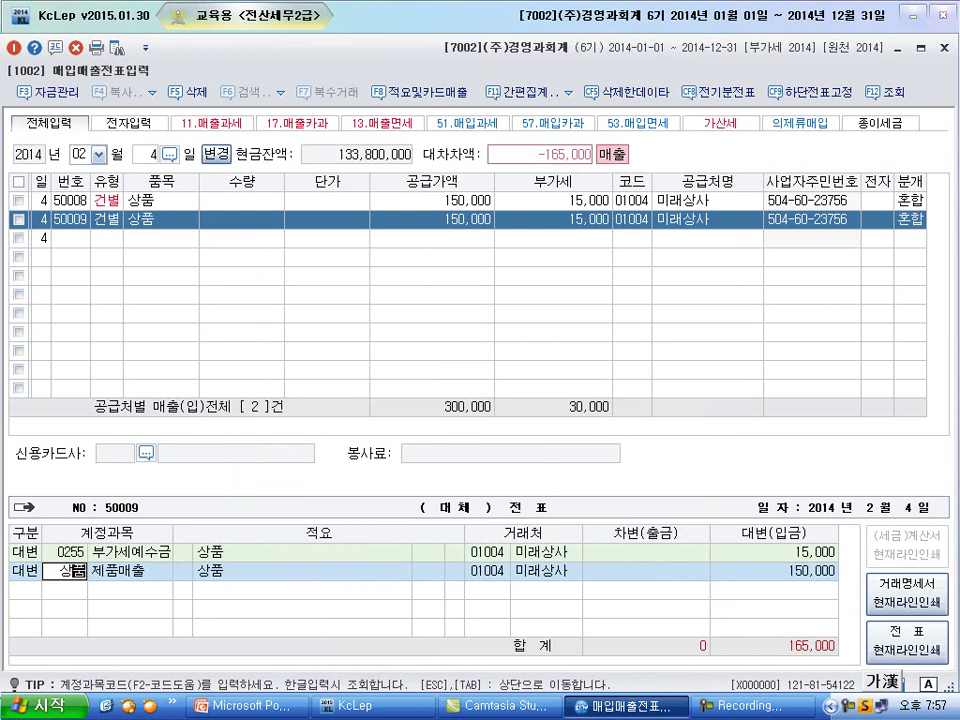
pyautogui.press('Return')
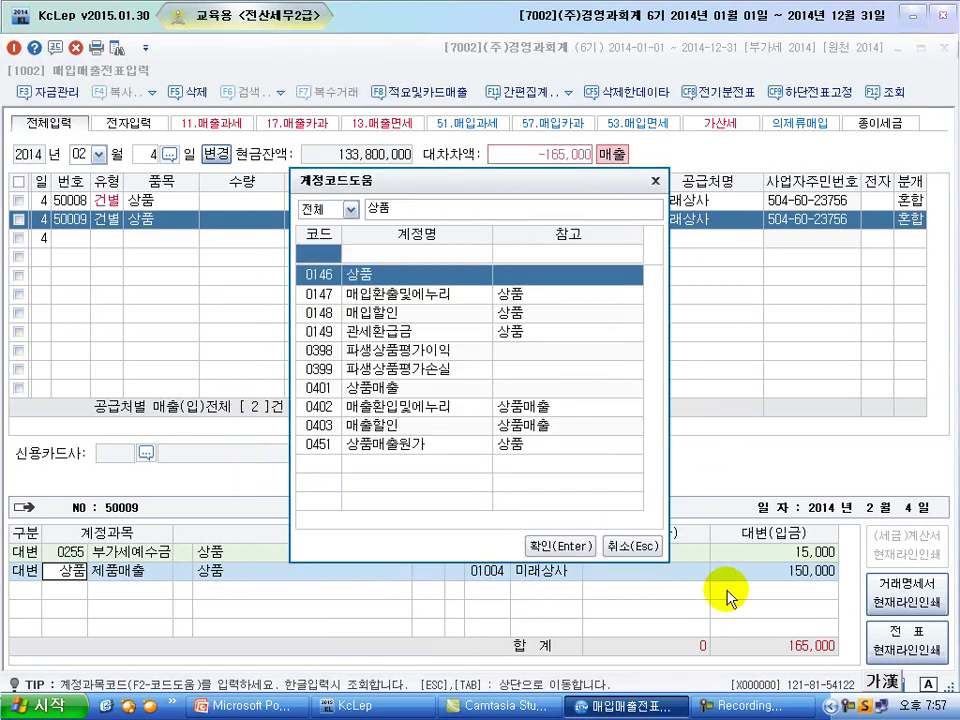
pyautogui.press('Return')
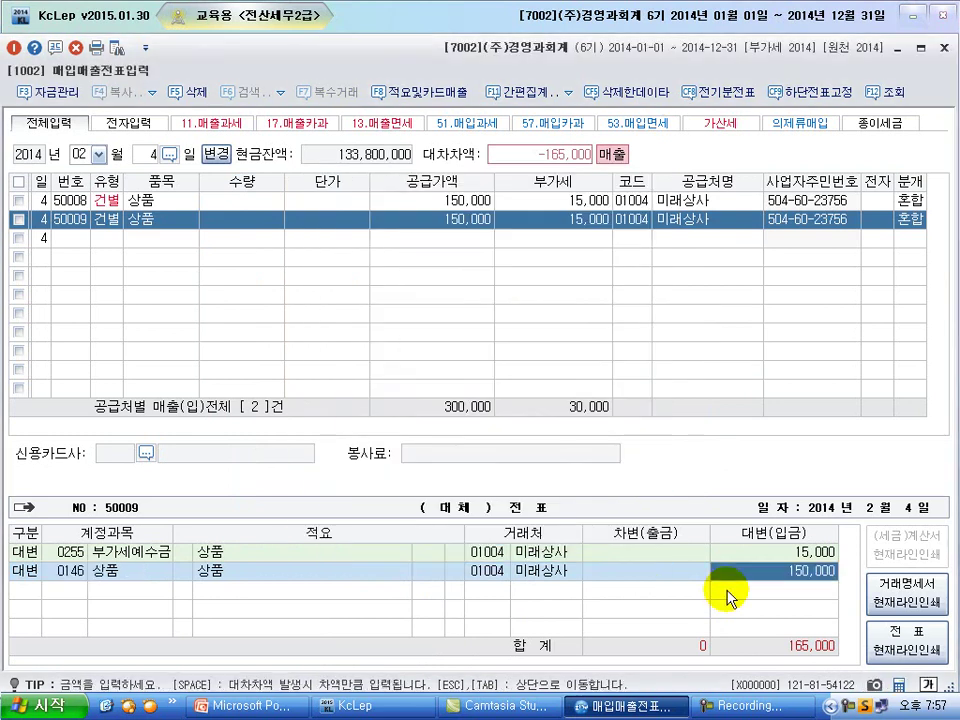
# Set the 0146 상품 line's credit amount to 100,000 and its summary to code 08 (타계정으로 대체액 손익계산서 반영분).
pyautogui.write('100,000')
pyautogui.press('Return')
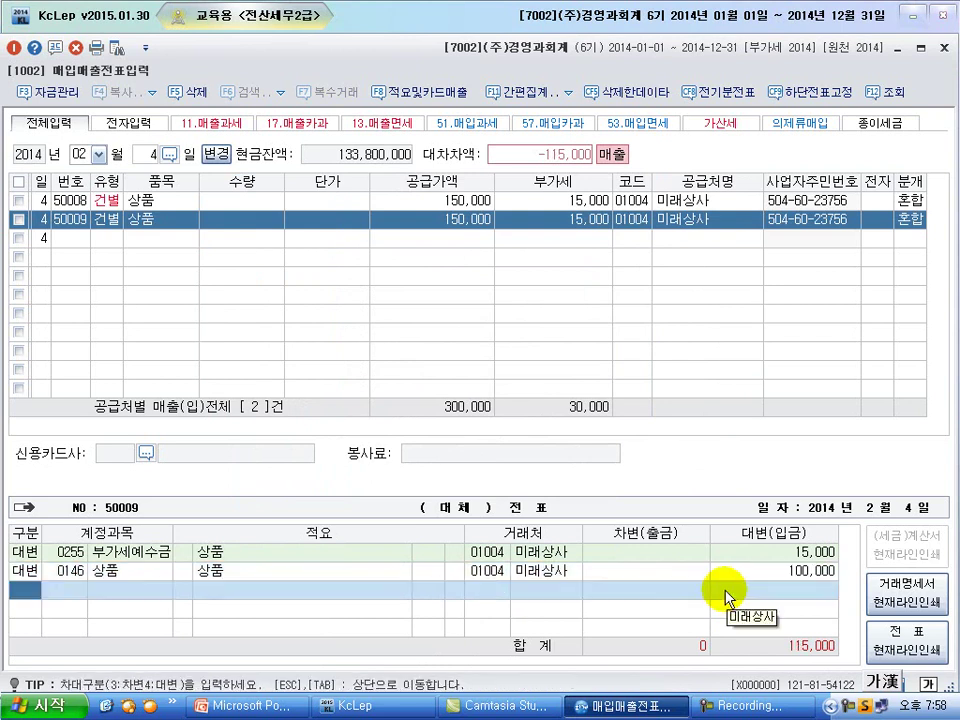
pyautogui.click(186, 571)
pyautogui.write('0')
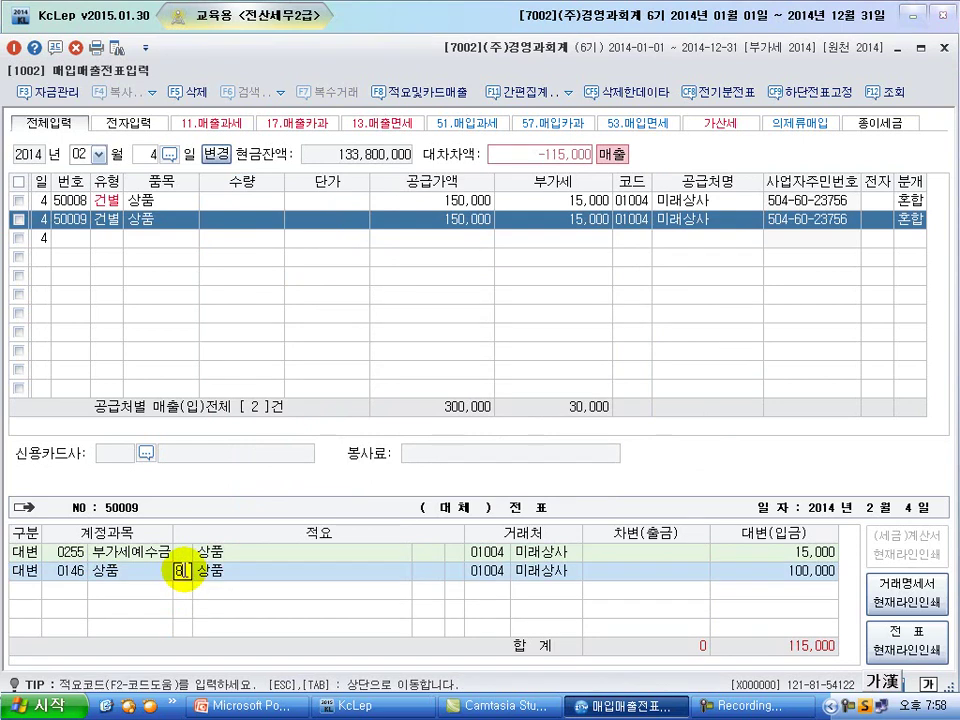
pyautogui.write('8')
pyautogui.press('Return')
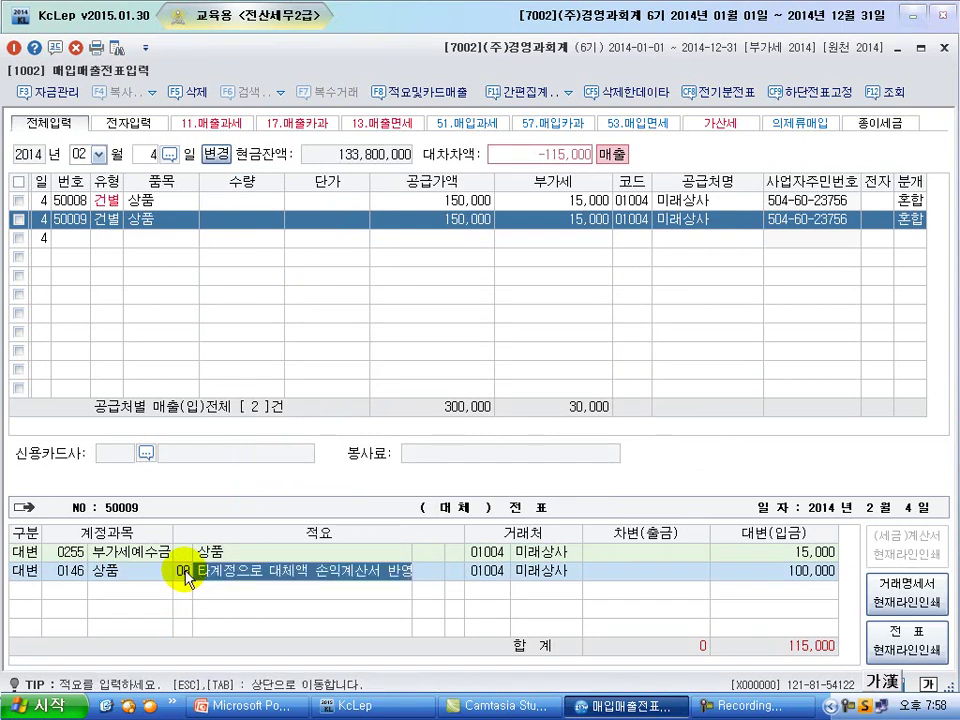
pyautogui.click(109, 573)
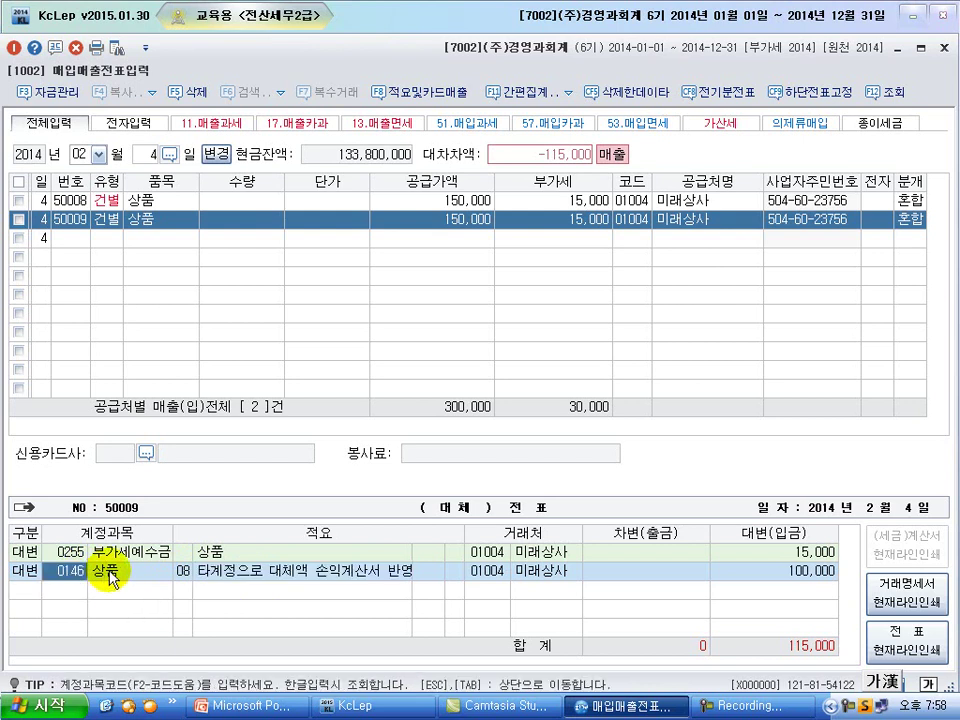
pyautogui.click(170, 576)
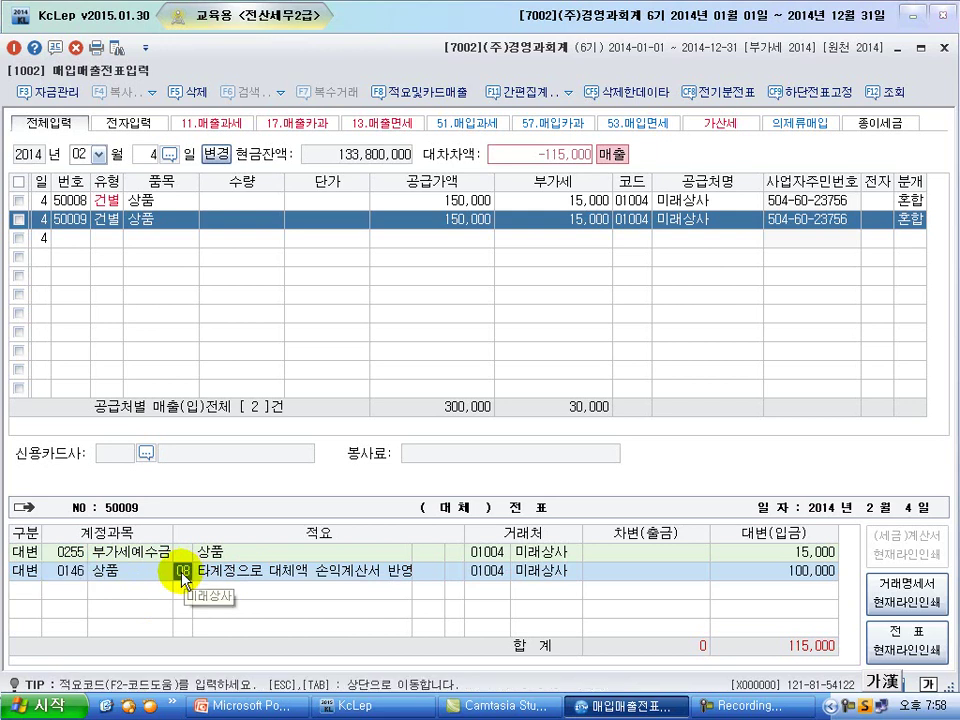
# Add a debit line of 115,000 to account 0822 차량유지비 (판매관리비), searching for 차량, and finish the second voucher.
pyautogui.click(28, 592)
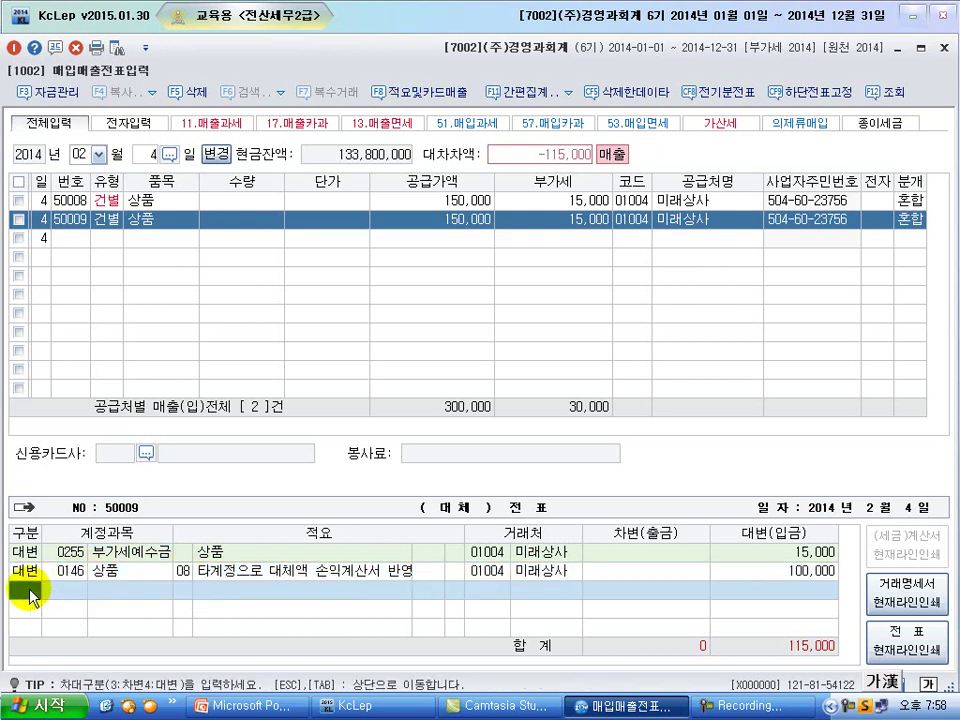
pyautogui.write('3')
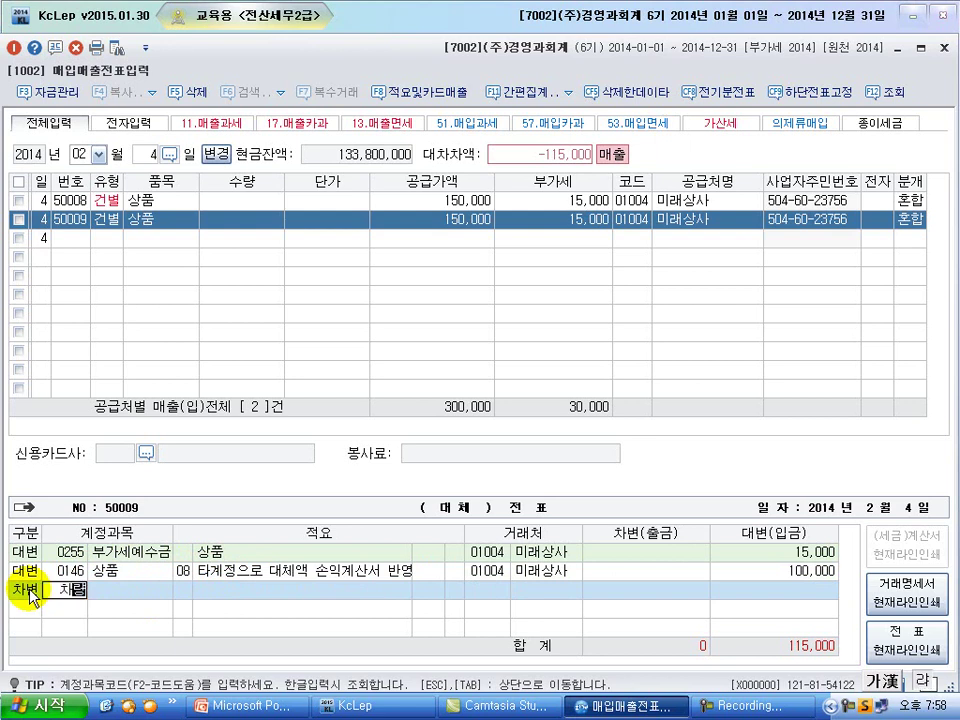
pyautogui.write('차량')
pyautogui.press('Return')
pyautogui.press('Down')
pyautogui.press('Down')
pyautogui.press('Down')
pyautogui.press('Down')
pyautogui.press('Down')
pyautogui.press('Down')
pyautogui.press('Down')
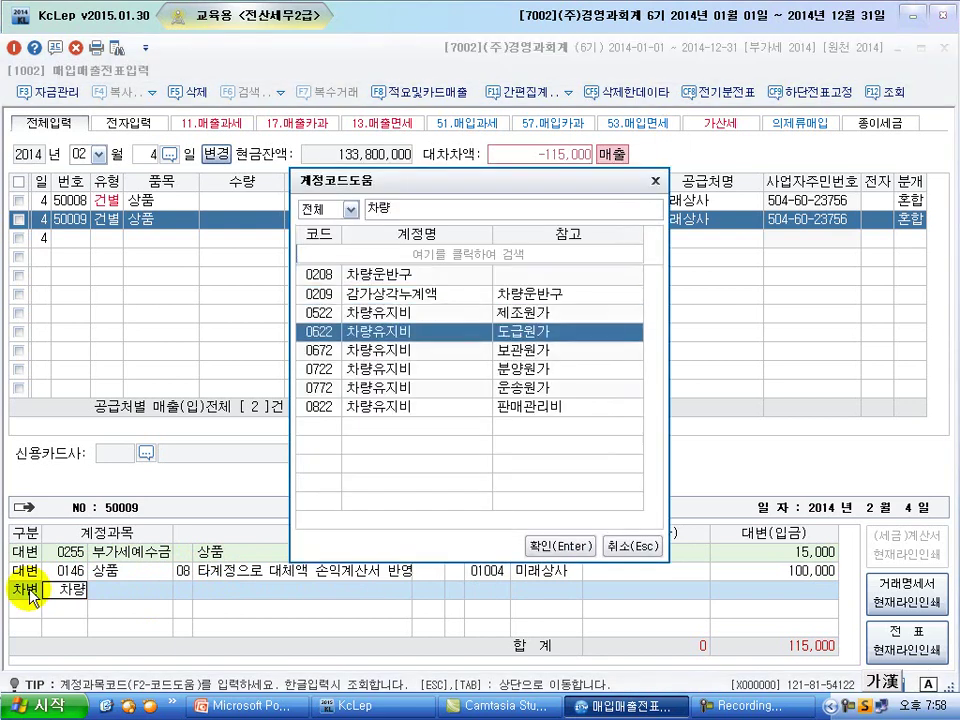
pyautogui.press('Return')
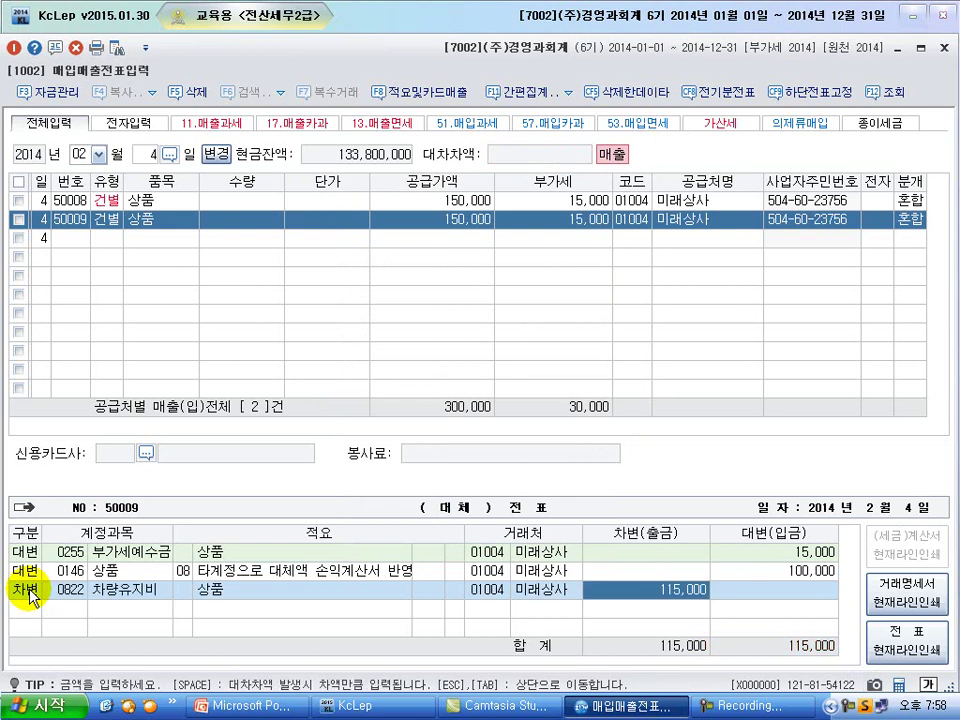
pyautogui.press('Return')
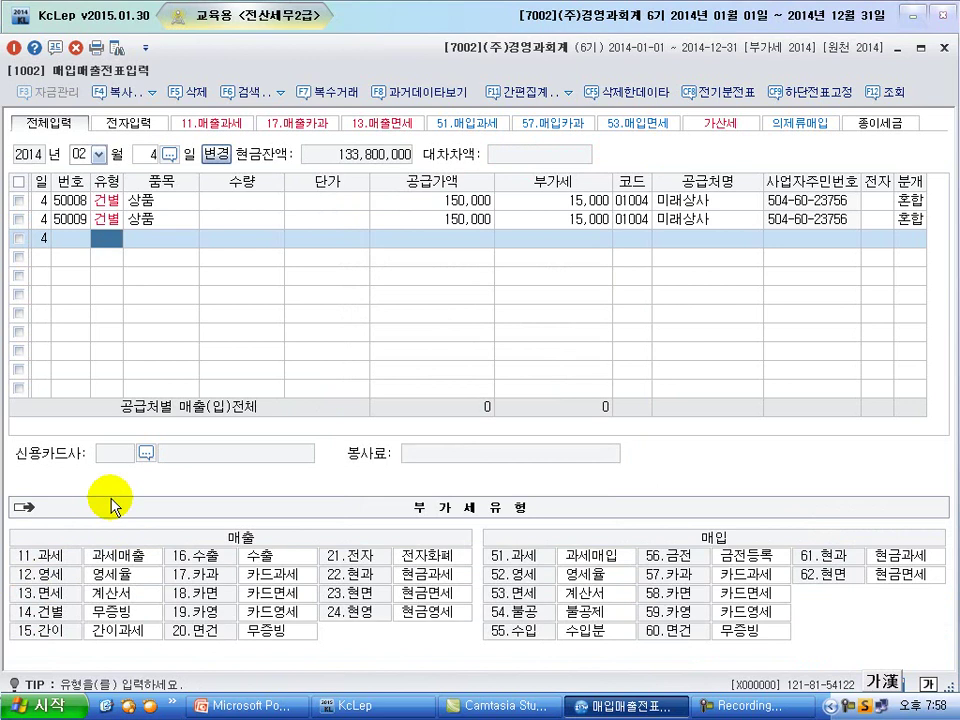
# Enter a third February 4 row with VAT type 14 (건별), item 상품 and a VAT-inclusive amount of 165,000.
pyautogui.write('14')
pyautogui.press('Return')
pyautogui.write('상품')
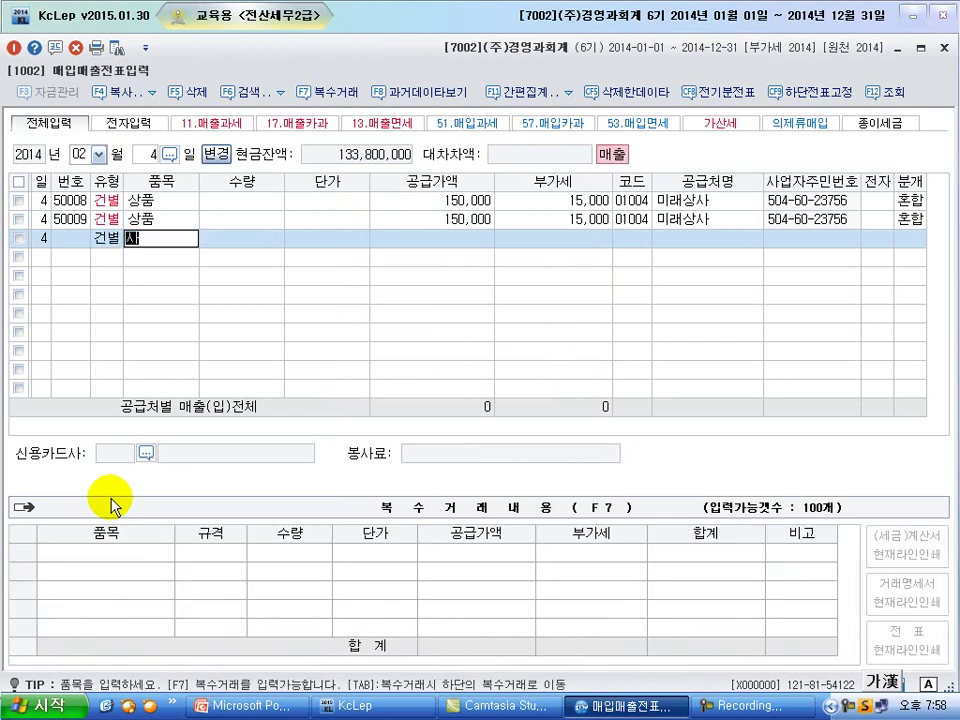
pyautogui.press('Return')
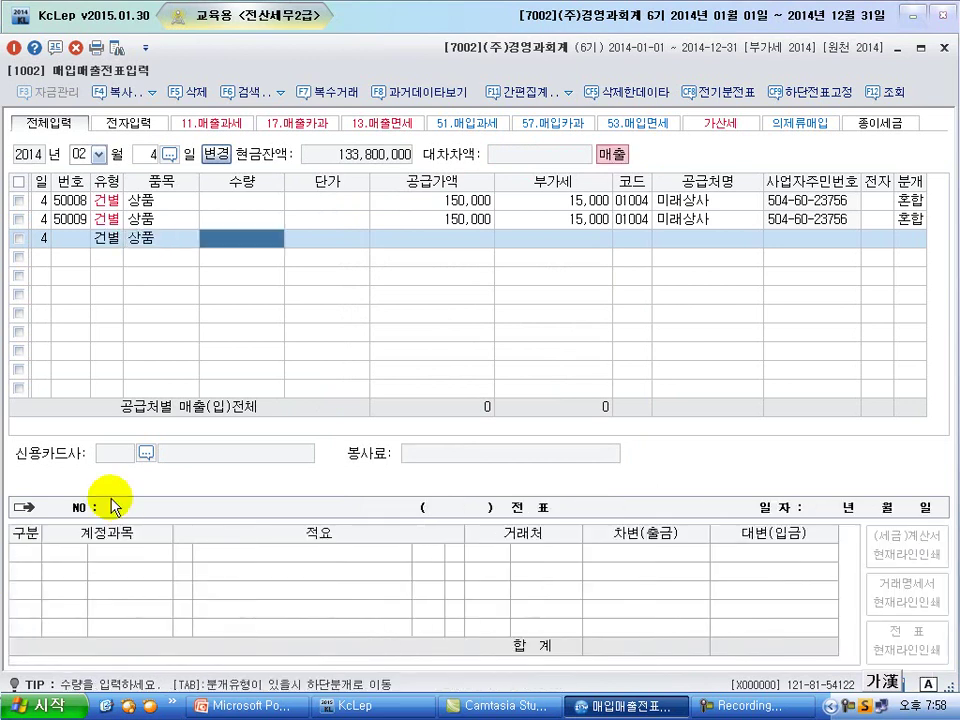
pyautogui.press('Return')
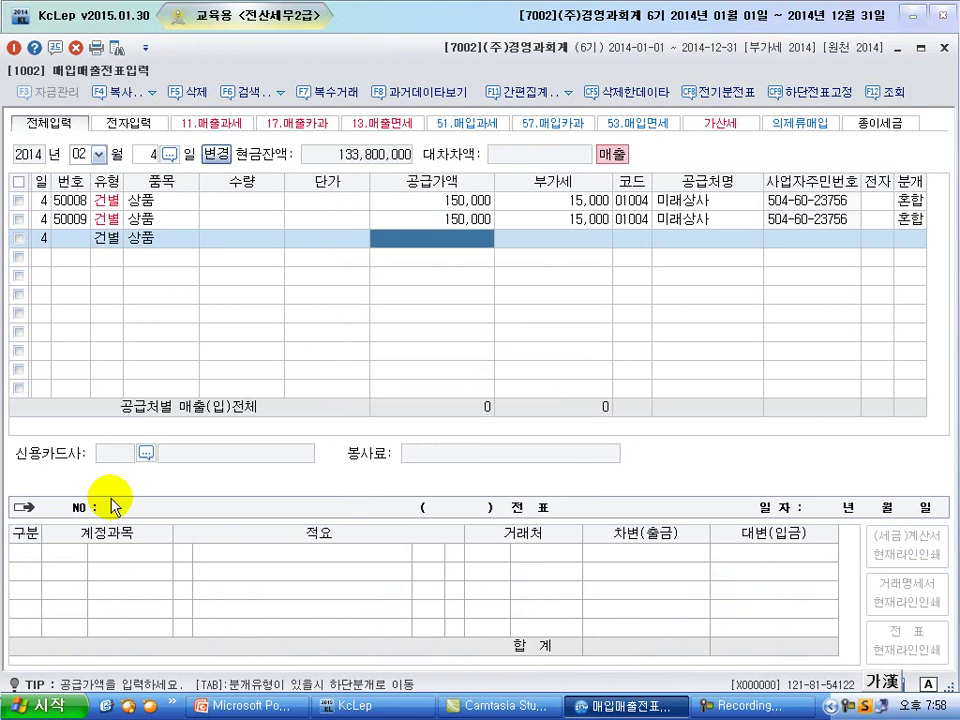
pyautogui.write('1650000')
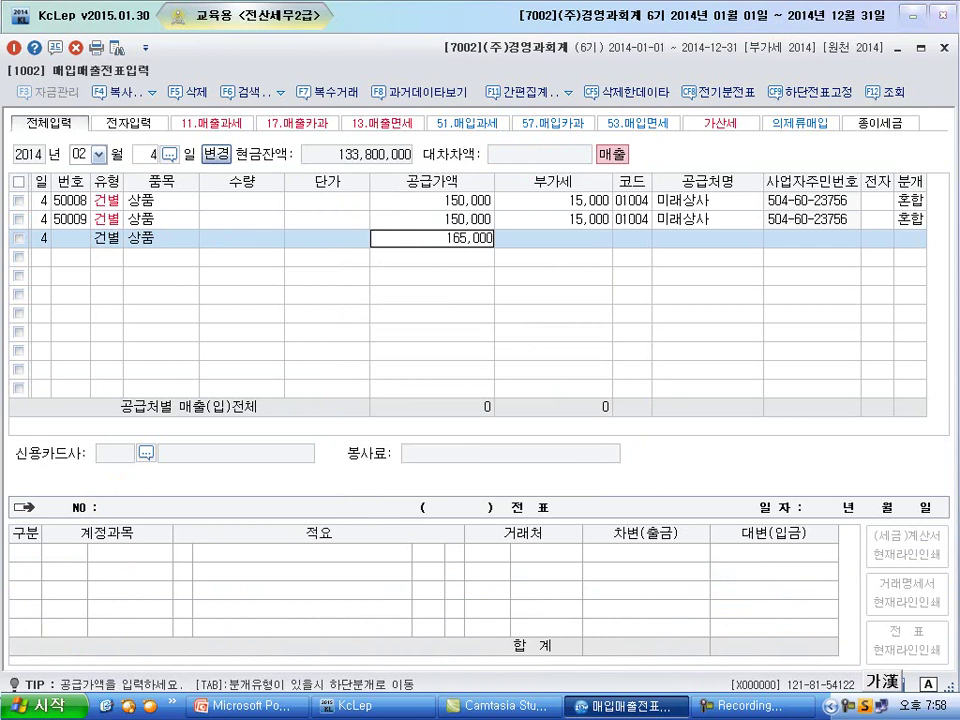
pyautogui.press('Return')
pyautogui.press('Return')
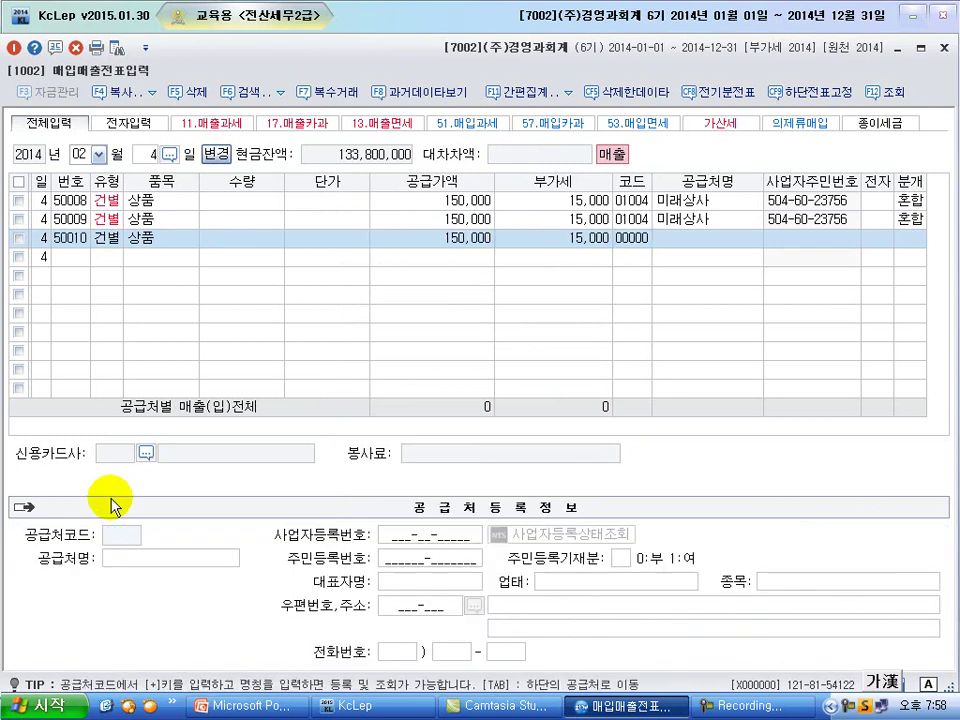
# Assign 미래상사 as the third row's trading partner by searching for 미래, and leave its journal type blank.
pyautogui.press('+')
pyautogui.write('미래')
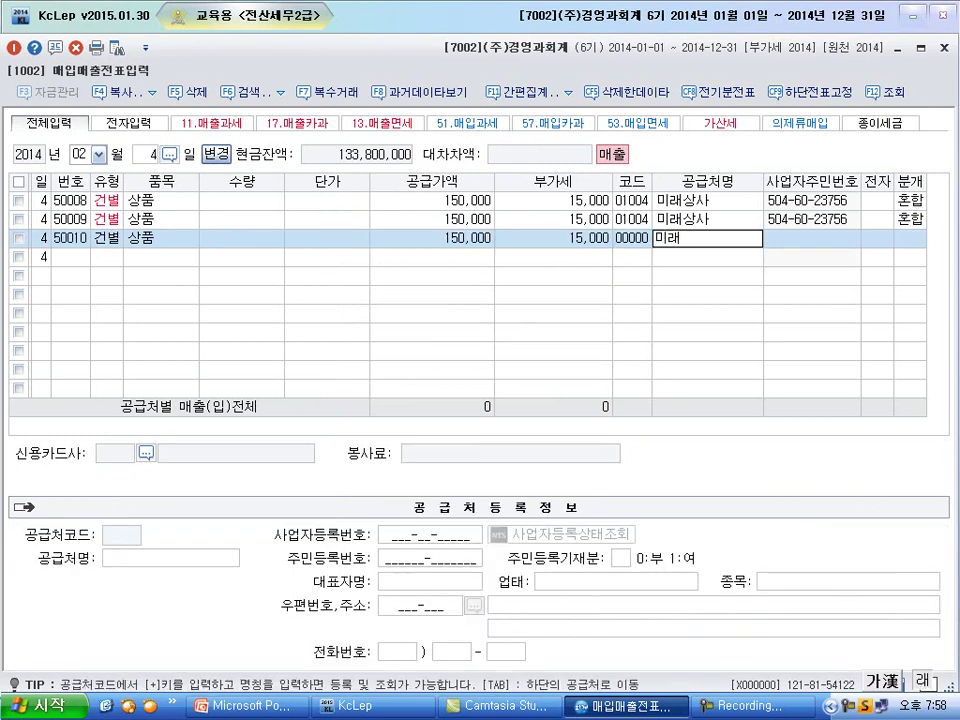
pyautogui.press('Return')
pyautogui.press('Return')
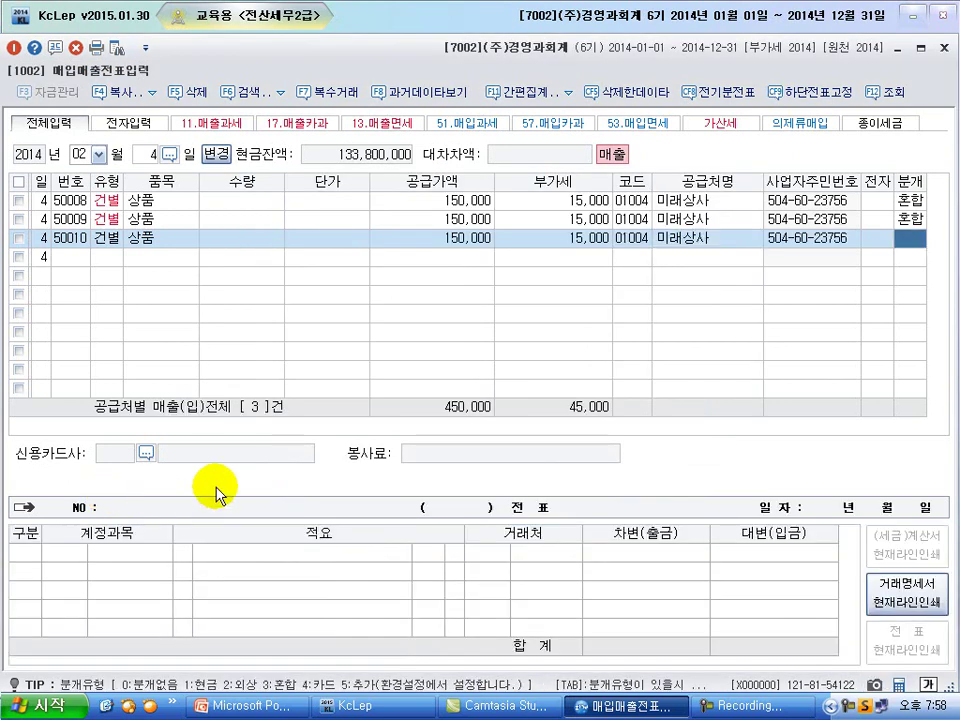
pyautogui.click(910, 238)
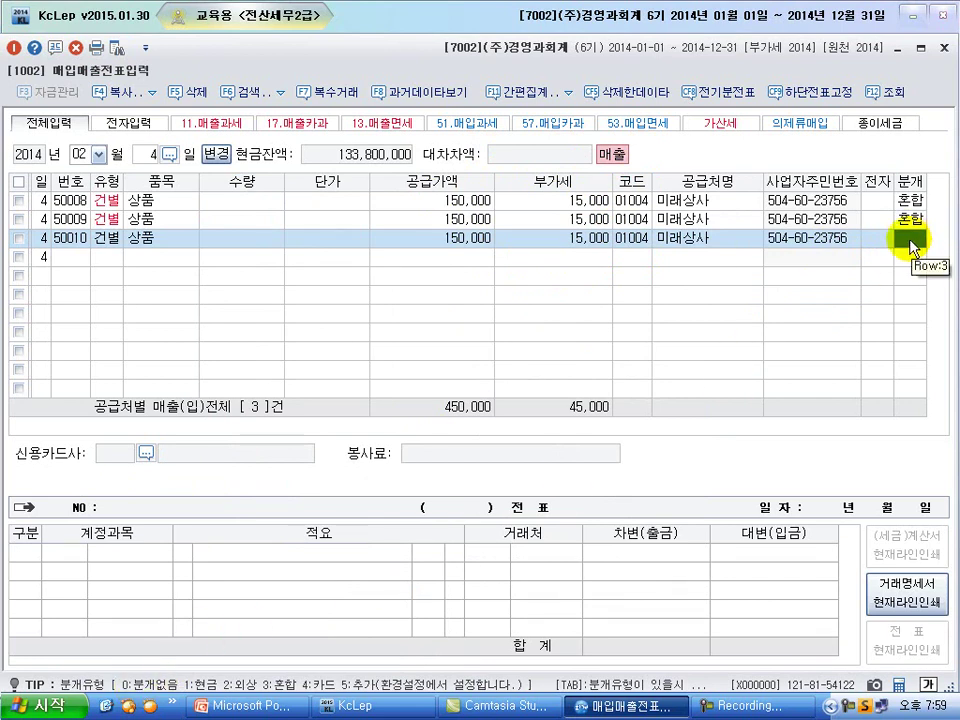
pyautogui.press('Return')
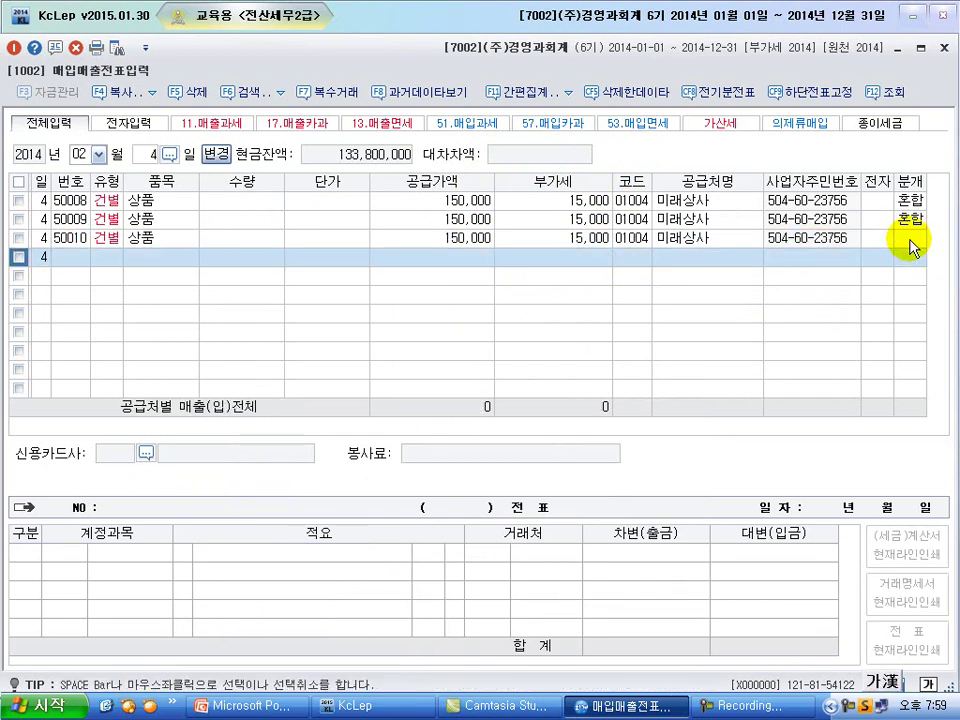
# Set aside the purchase/sales voucher window and open general voucher entry (일반전표입력) for February 4.
pyautogui.click(796, 239)
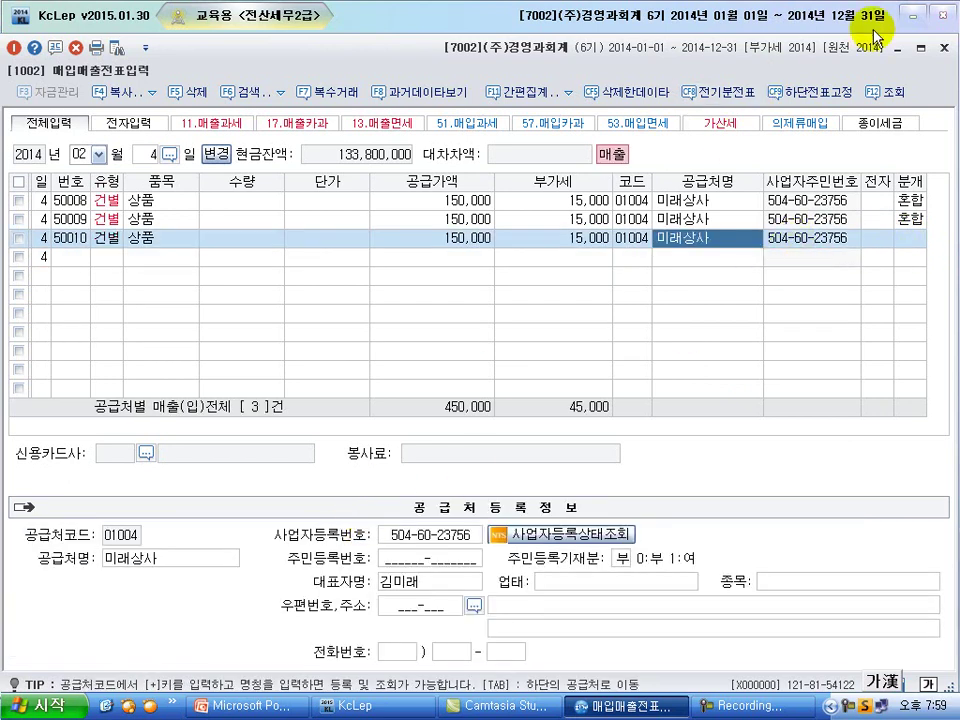
pyautogui.click(898, 52)
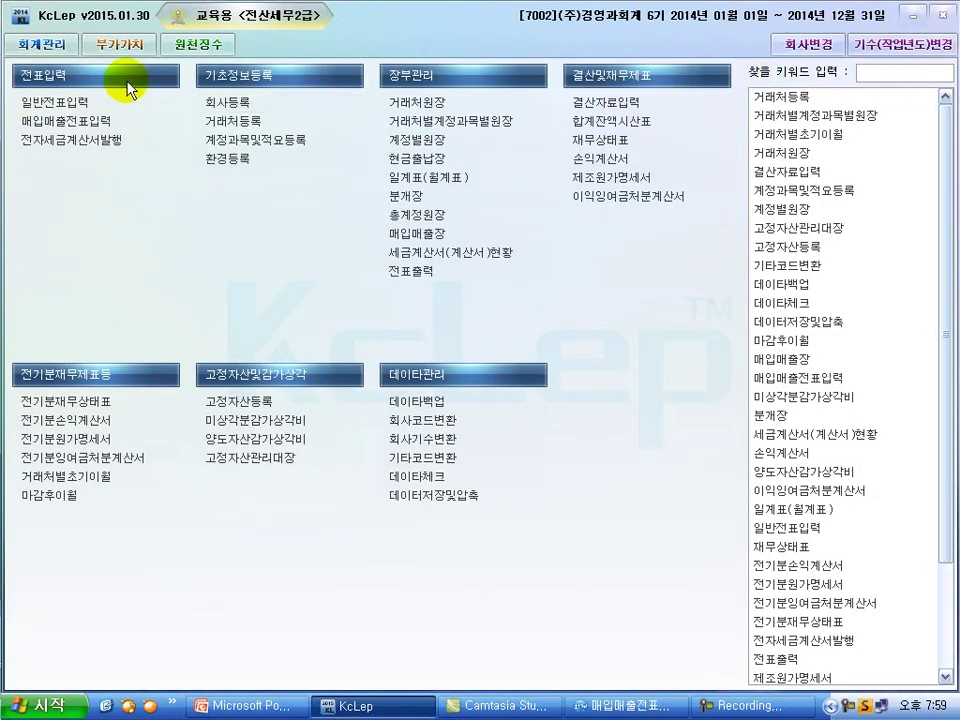
pyautogui.click(62, 102)
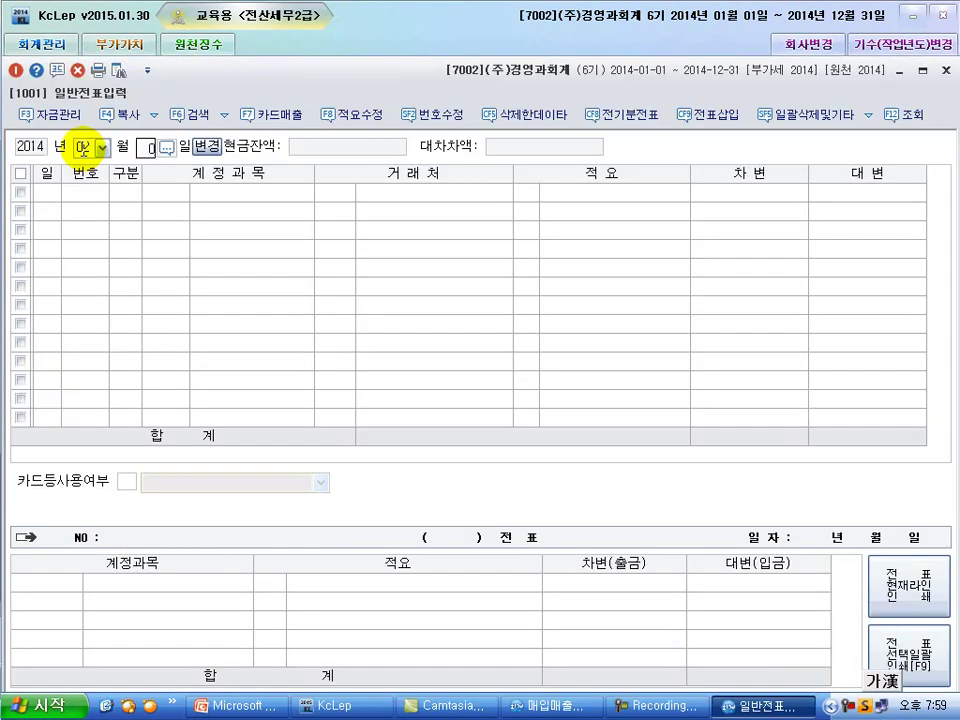
pyautogui.write('4')
pyautogui.press('Return')
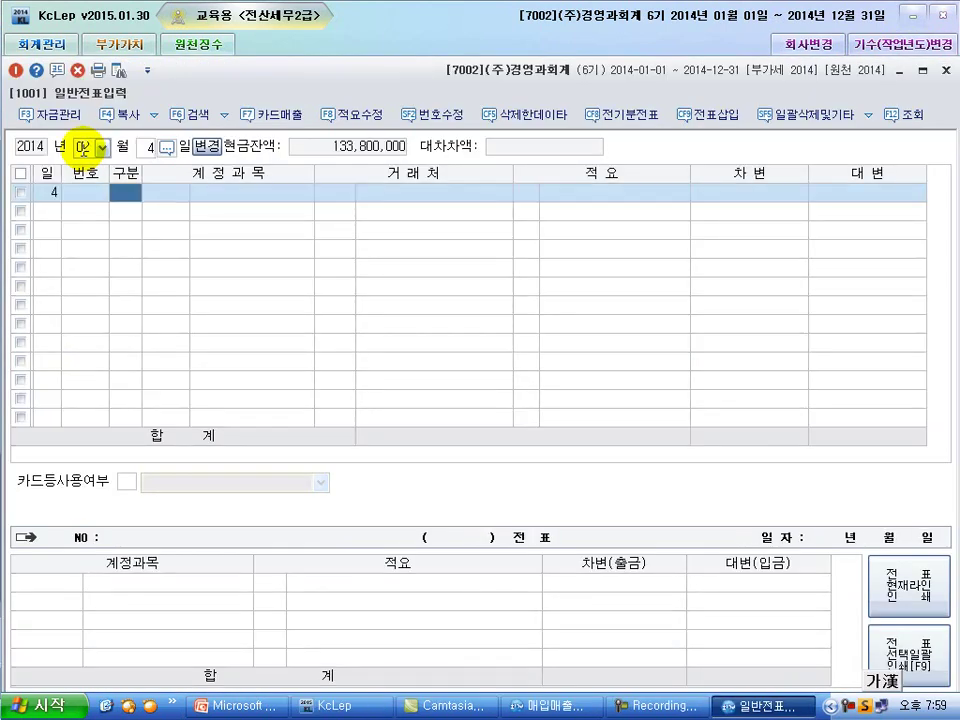
# Start a debit (차변) line on account 0134 가지급금 by searching for 가지.
pyautogui.write('3')
pyautogui.press('Return')
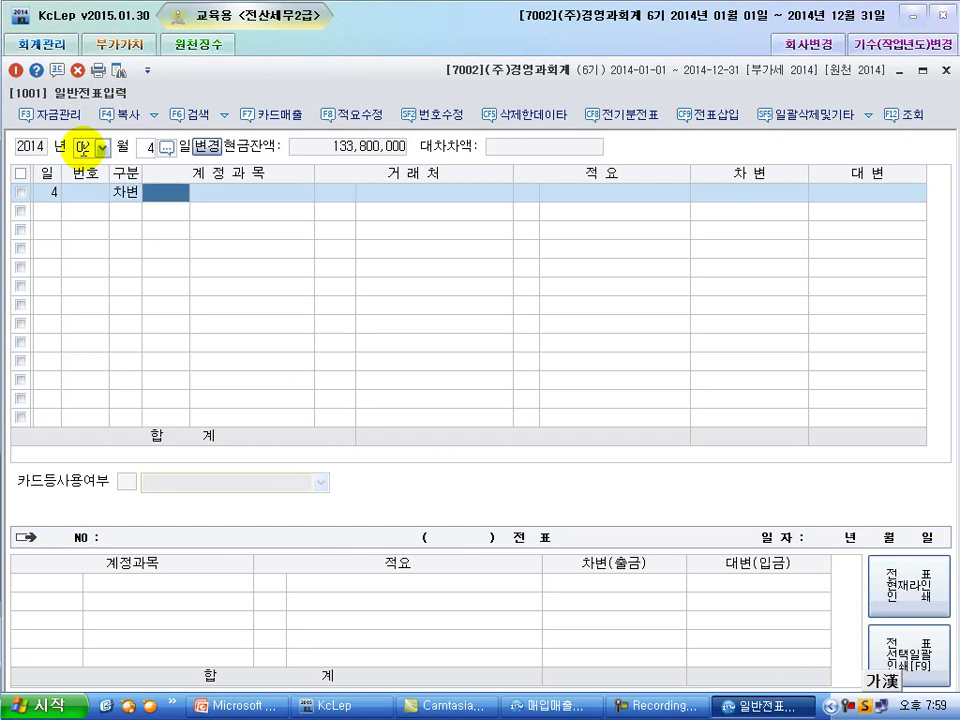
pyautogui.write('가지')
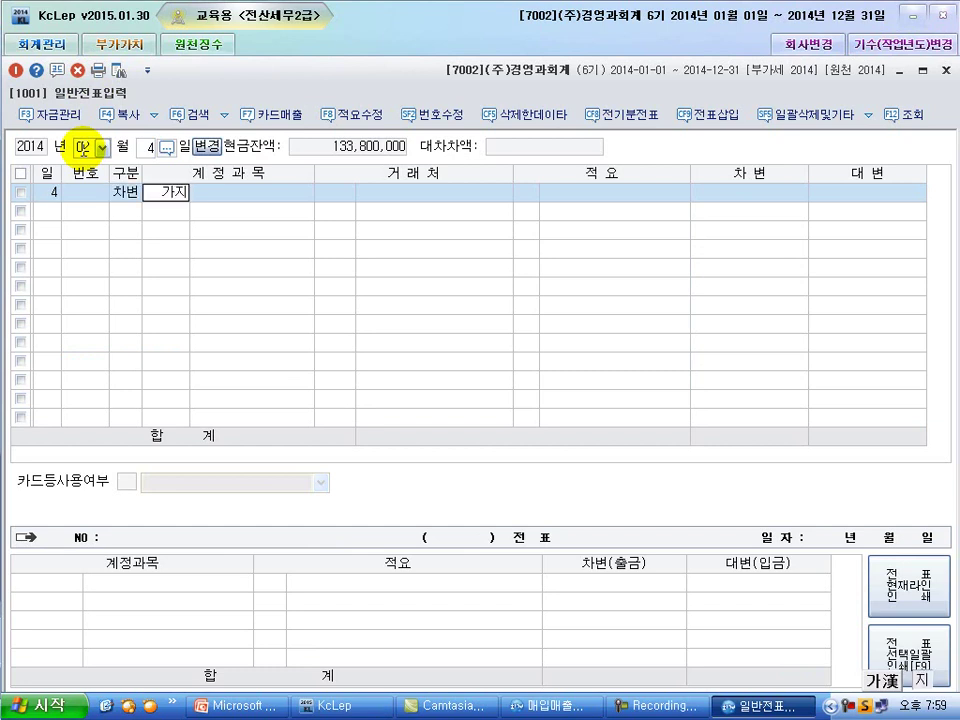
pyautogui.press('Return')
pyautogui.press('Return')
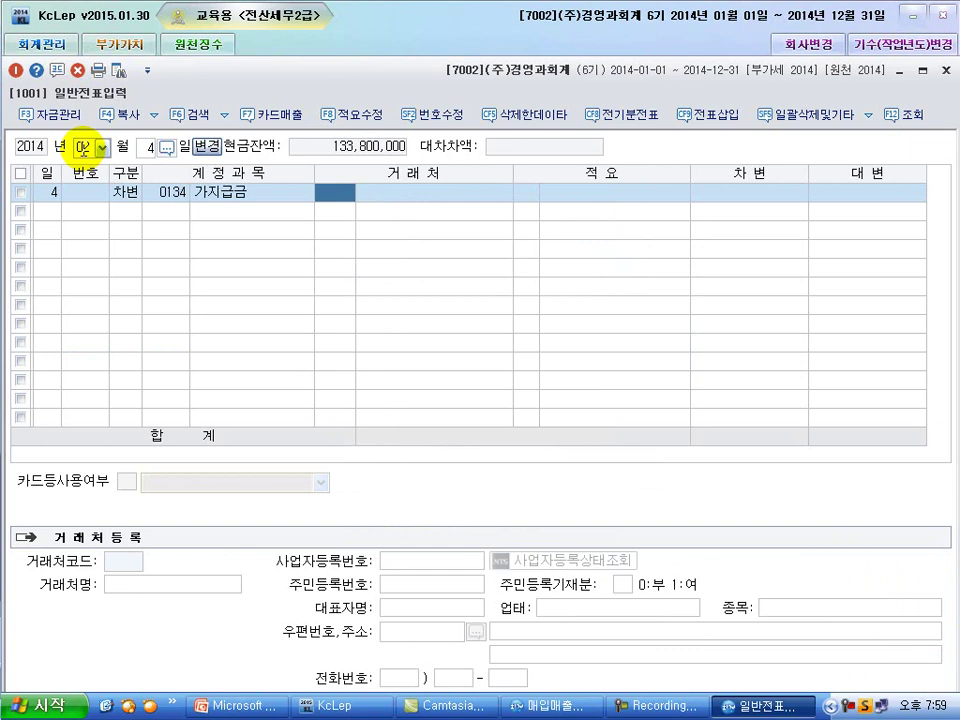
# Assign 대표이사 as the 가지급금 line's trading partner by searching for 대표, and enter a debit amount of 115,000.
pyautogui.press('+')
pyautogui.write('대표')
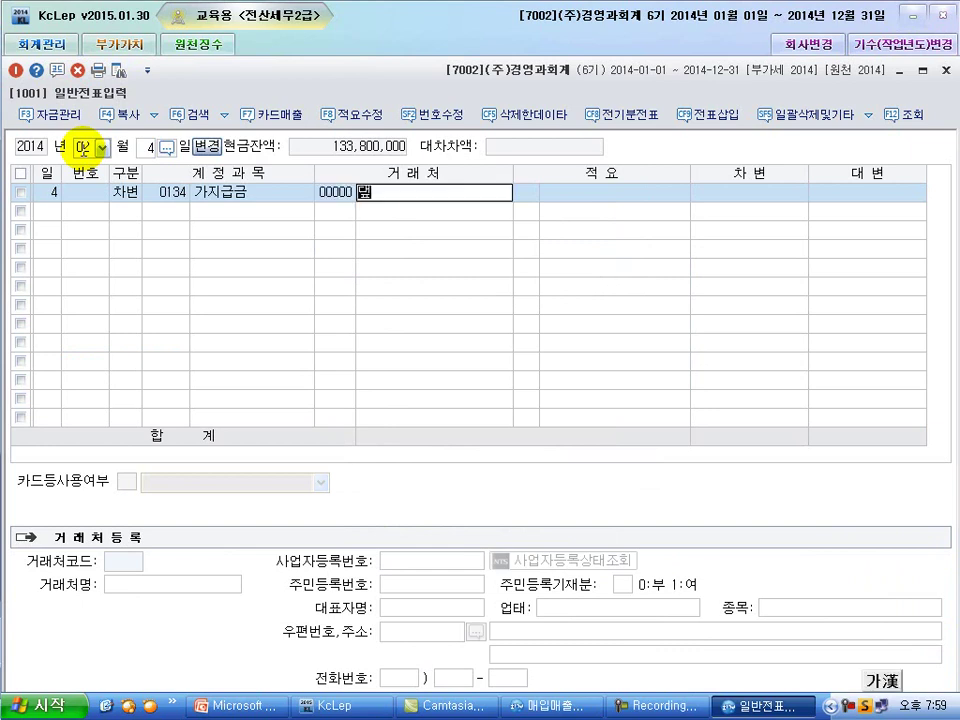
pyautogui.press('Return')
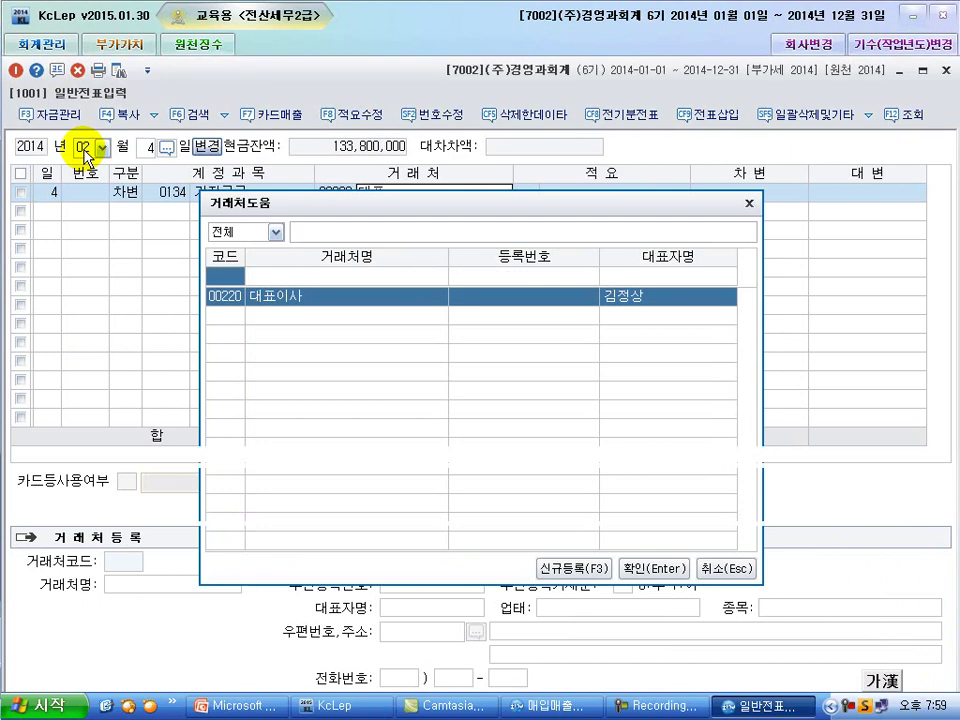
pyautogui.press('Return')
pyautogui.press('Return')
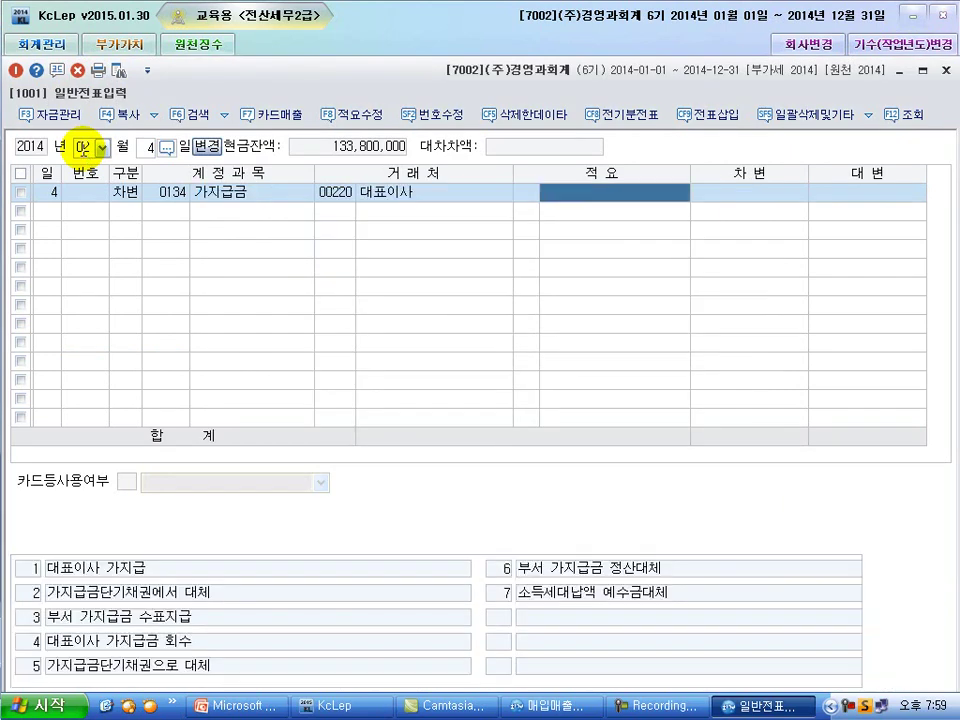
pyautogui.press('Return')
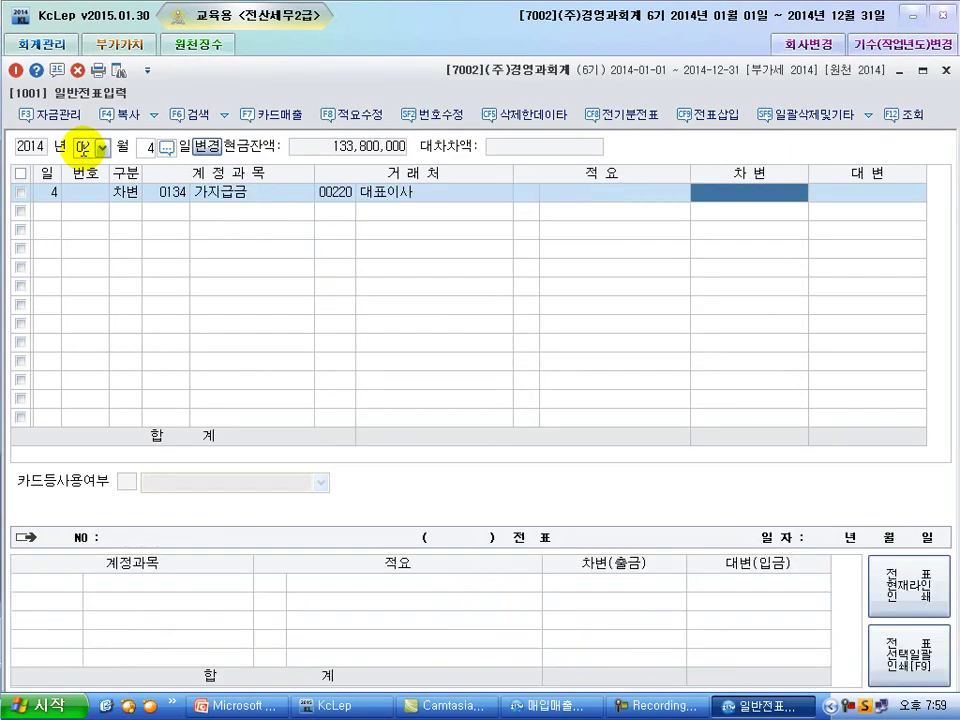
pyautogui.write('1150000')
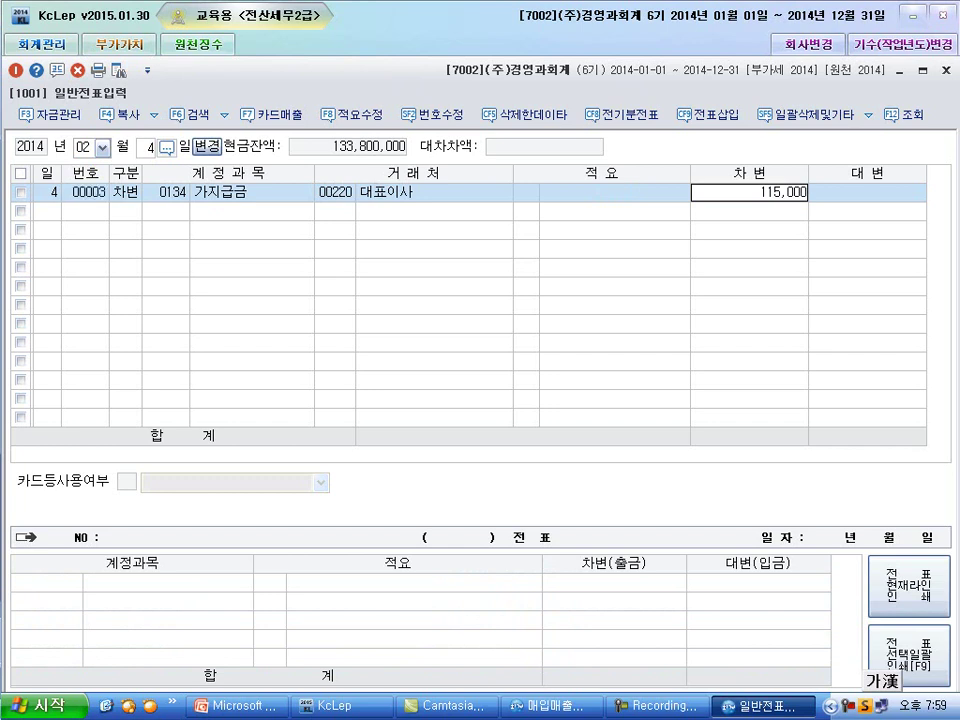
pyautogui.press('Return')
# Add a credit (대변) line on account 0146 상품 with summary 8 (타계정으로 대체액 손익계산서 반영분) and an amount of 100,000.
pyautogui.write('4')
pyautogui.write('상품')
pyautogui.press('Return')
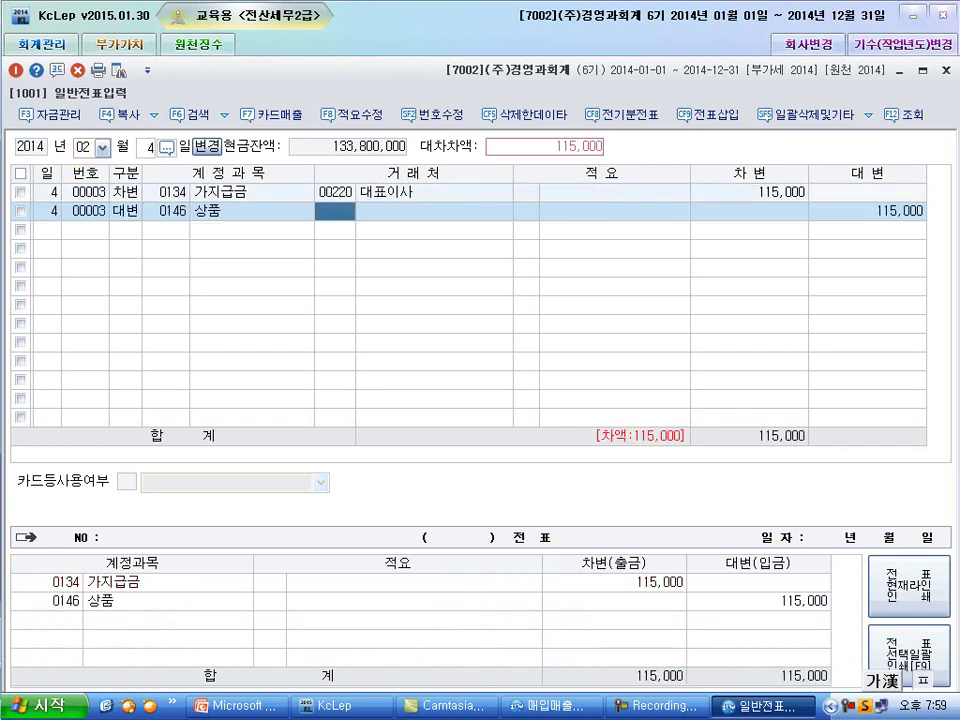
pyautogui.press('Return')
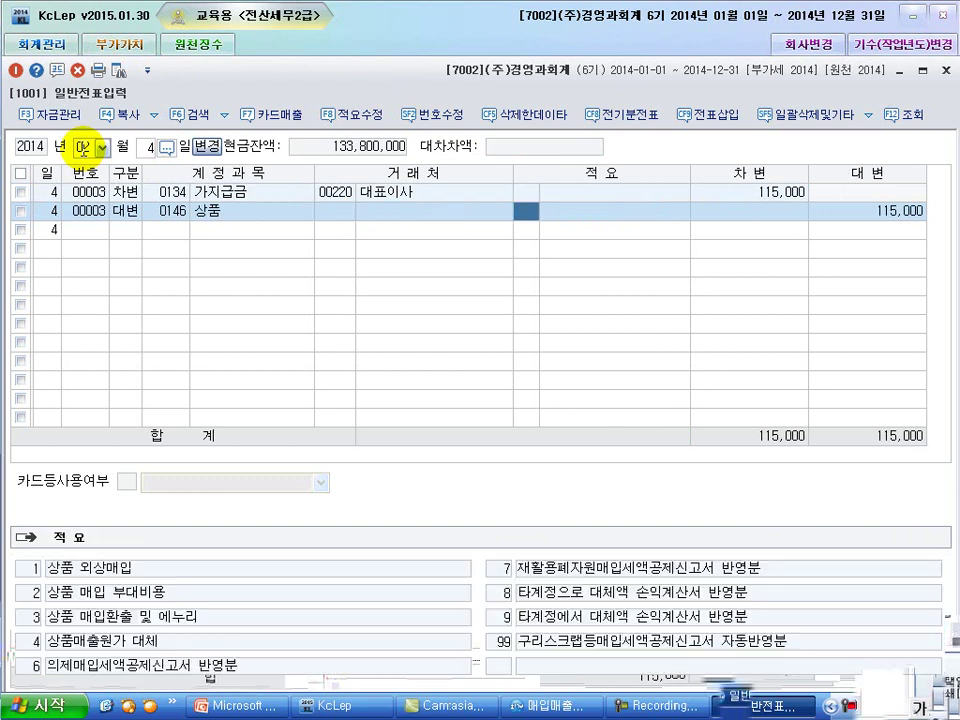
pyautogui.write('6')
pyautogui.press('Return')
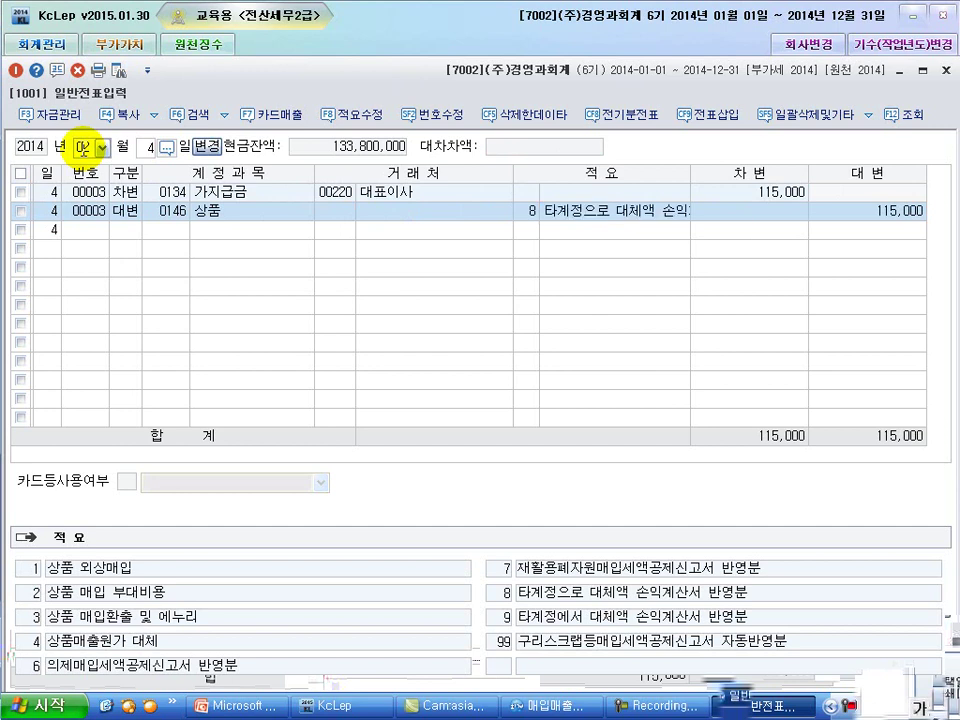
pyautogui.press('Return')
pyautogui.write('100000')
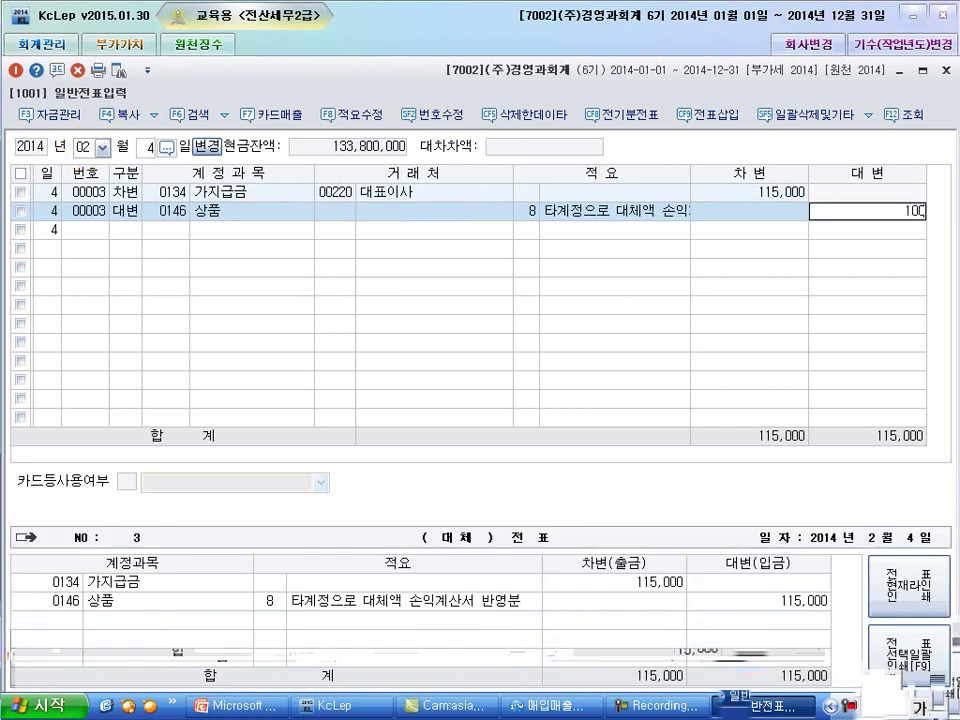
pyautogui.press('Return')
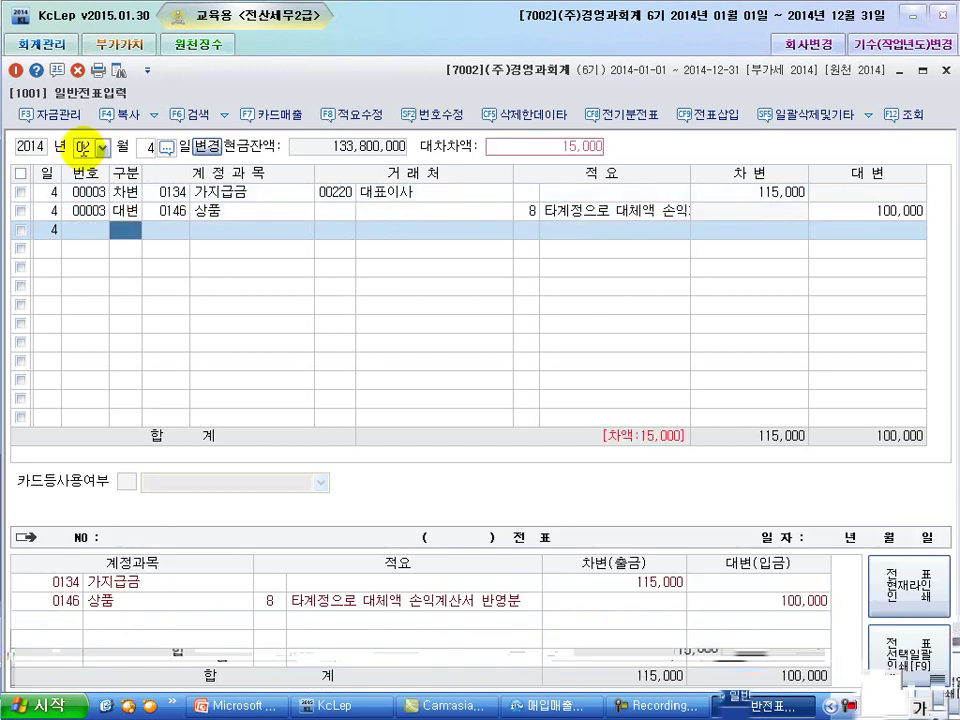
# Add a credit (대변) line on account 0255 부가세예수금 for 15,000 by searching for 부가세.
pyautogui.write('4')
pyautogui.press('Return')
pyautogui.write('부가세')
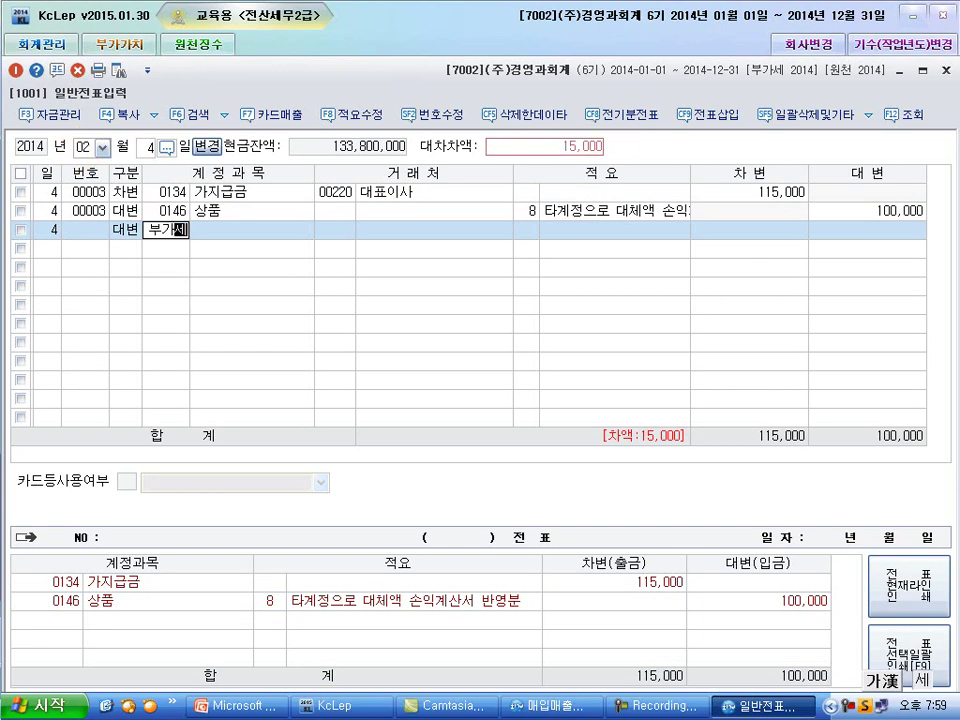
pyautogui.press('Return')
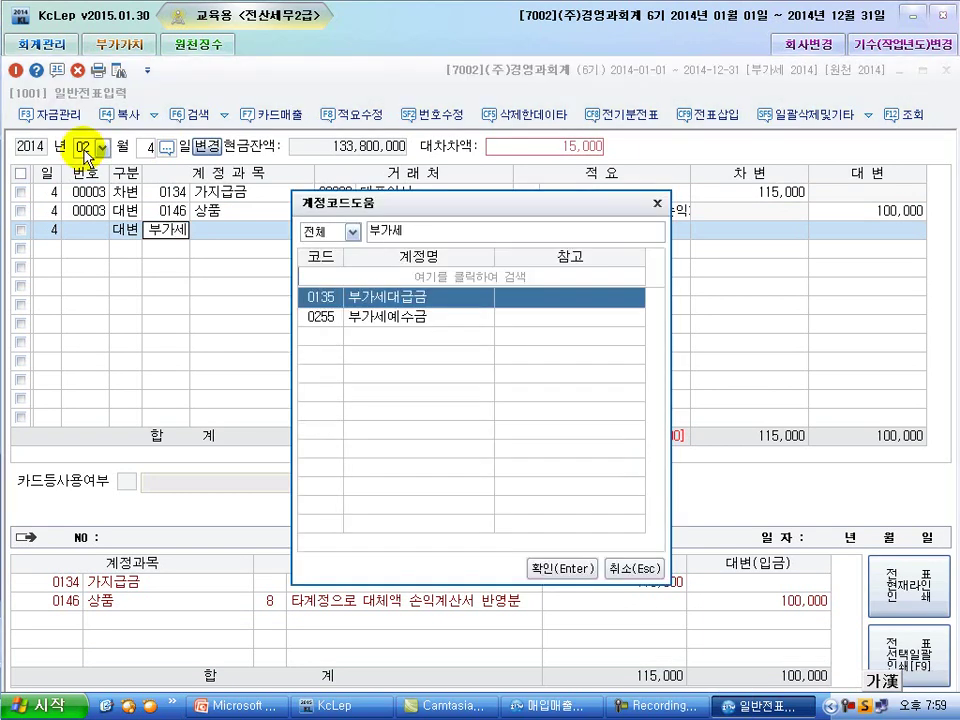
pyautogui.press('Down')
pyautogui.press('Return')
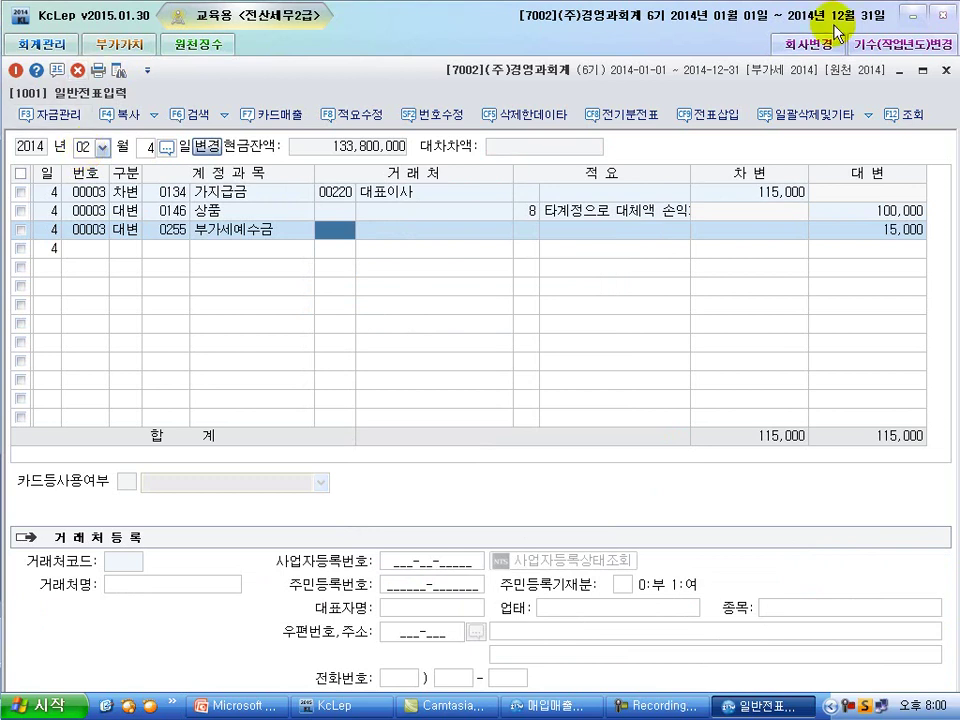
# Switch back to purchase/sales voucher entry (매입매출전표입력) and add a fourth February 4 row of type 14 (건별) with item 상품.
pyautogui.click(898, 72)
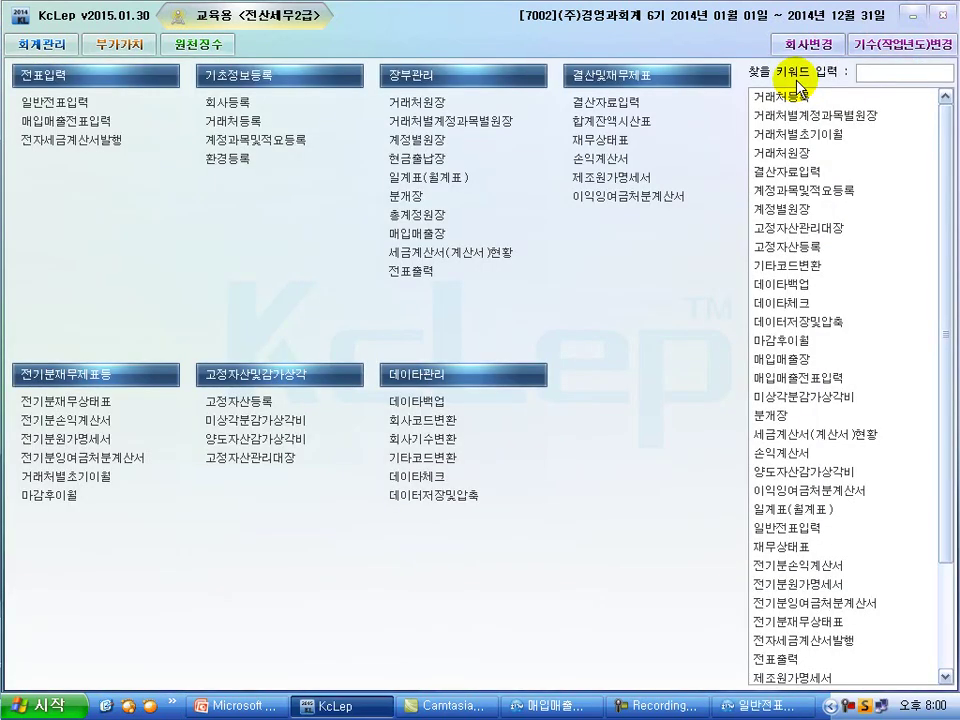
pyautogui.click(550, 703)
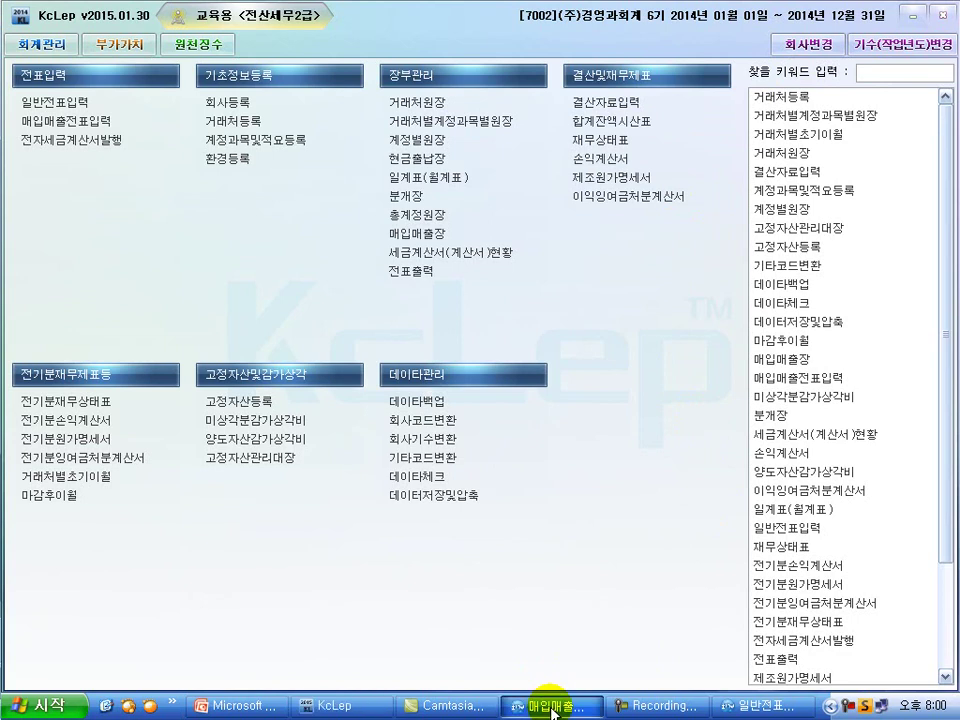
pyautogui.click(58, 260)
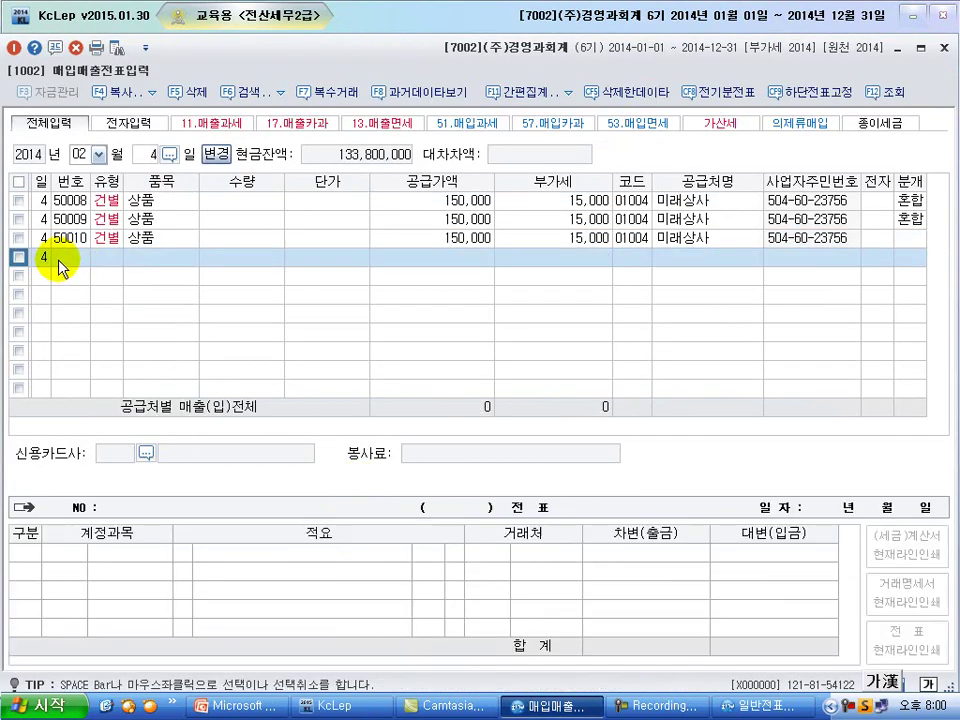
pyautogui.press('Return')
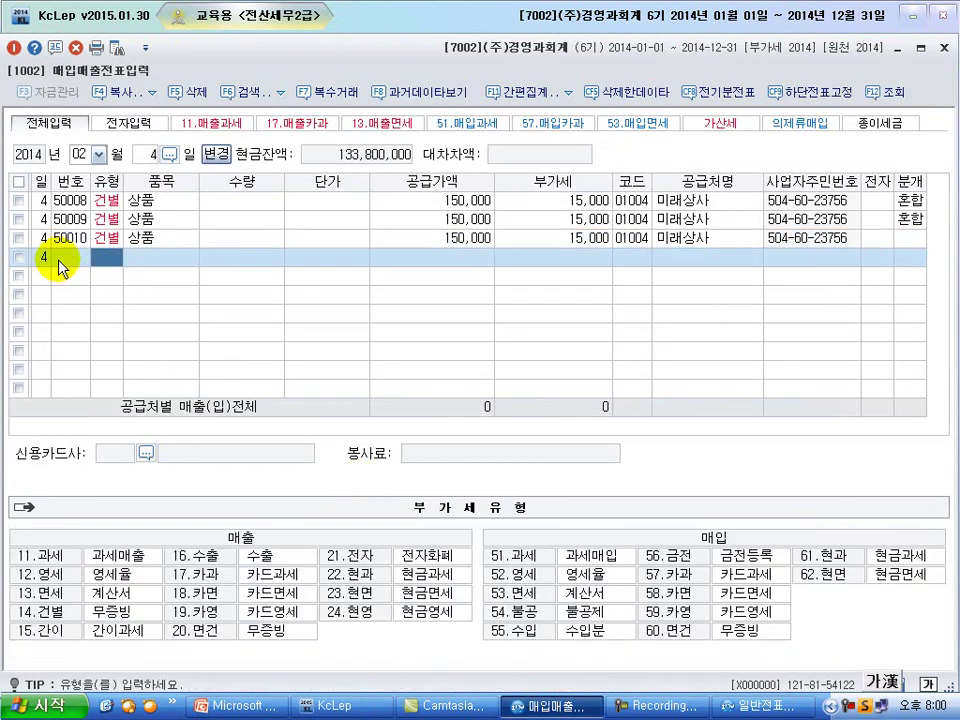
pyautogui.write('14')
pyautogui.press('Return')
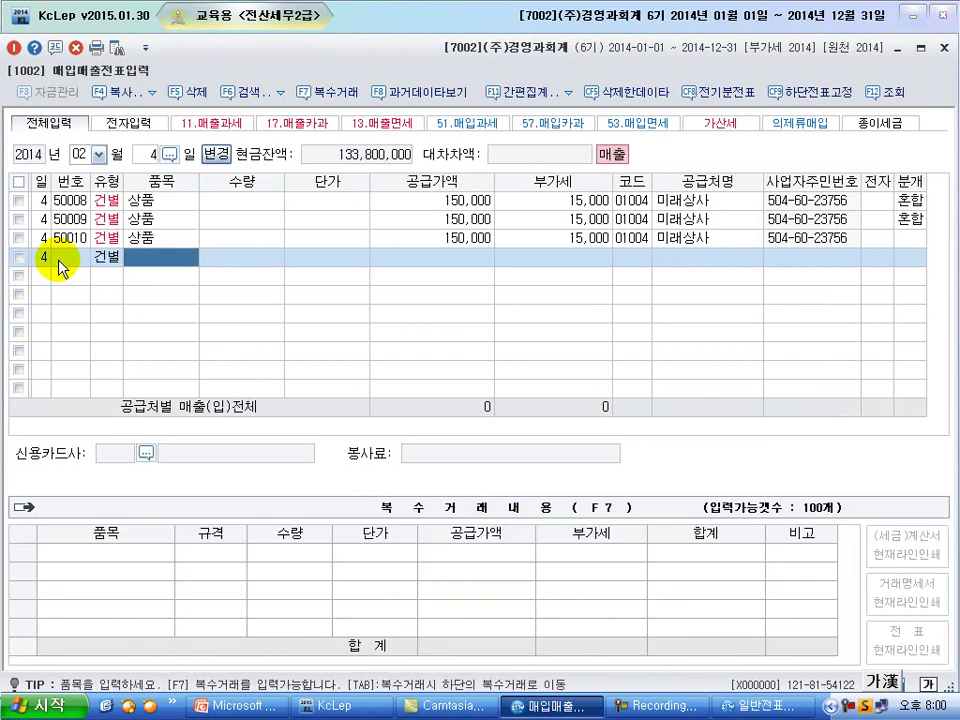
pyautogui.write('상품')
pyautogui.press('Return')
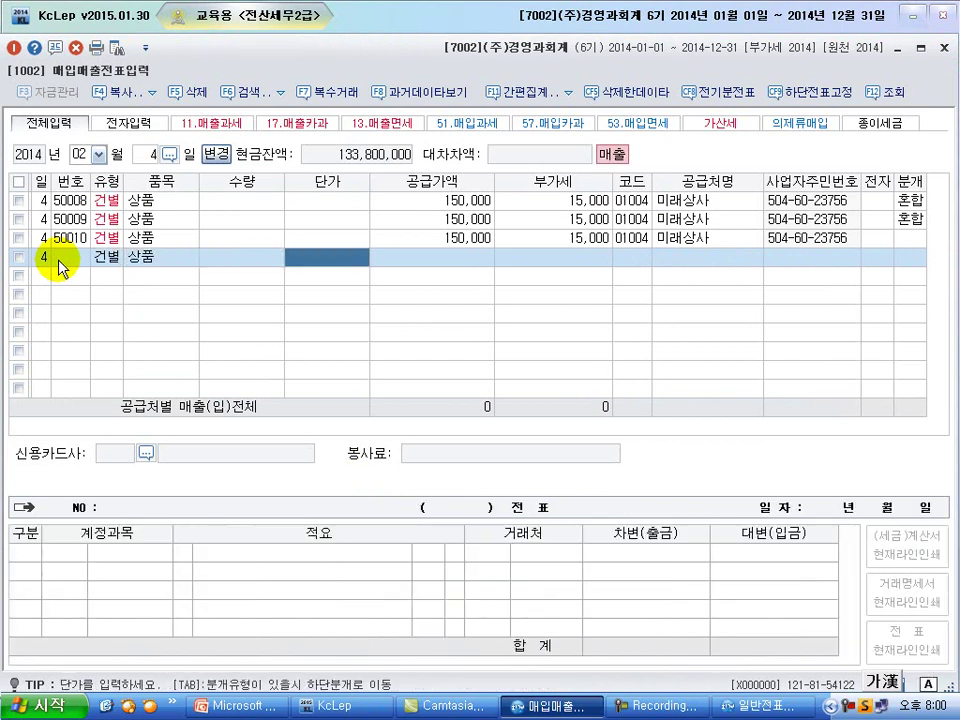
# Enter 165,000 as the fourth row's supply value, assign 미래상사 by its partner code, and leave the journal type blank.
pyautogui.press('Return')
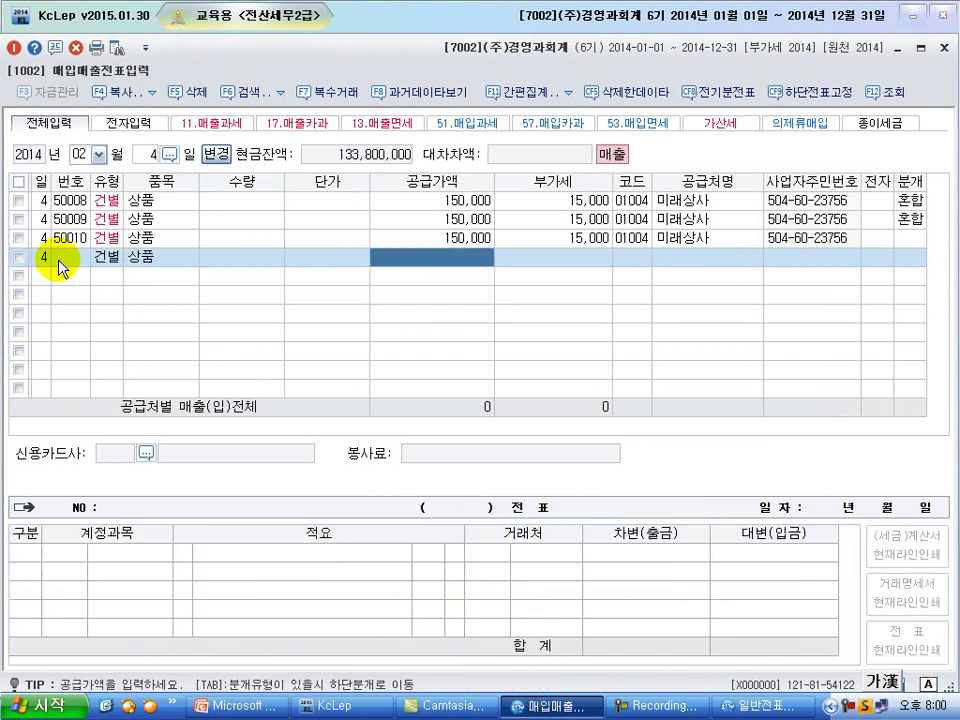
pyautogui.write('1650000')
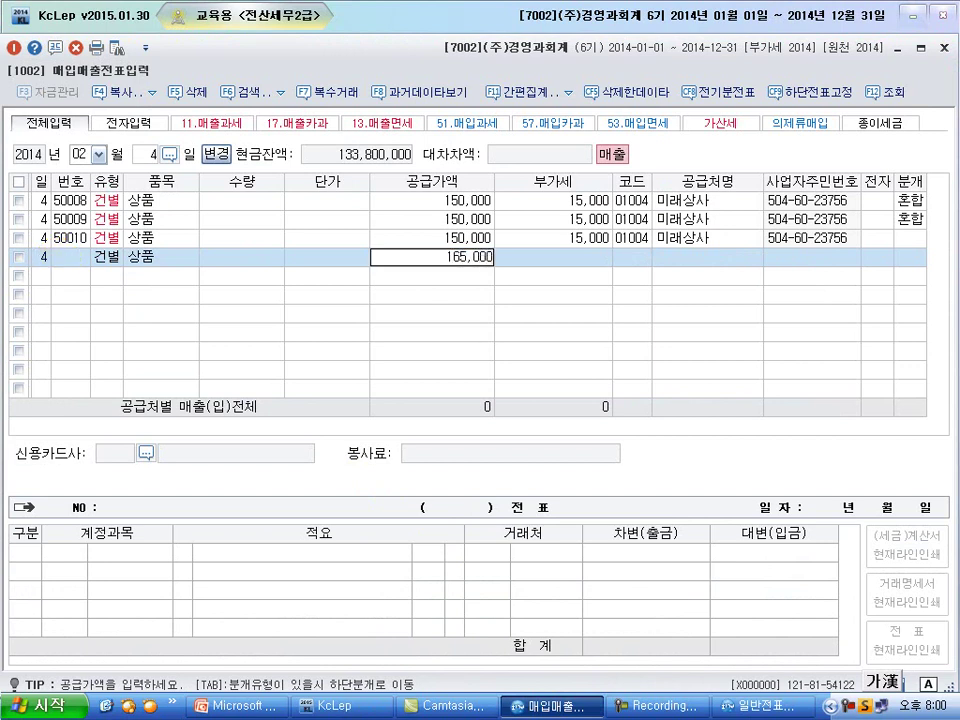
pyautogui.press('Return')
pyautogui.press('Return')
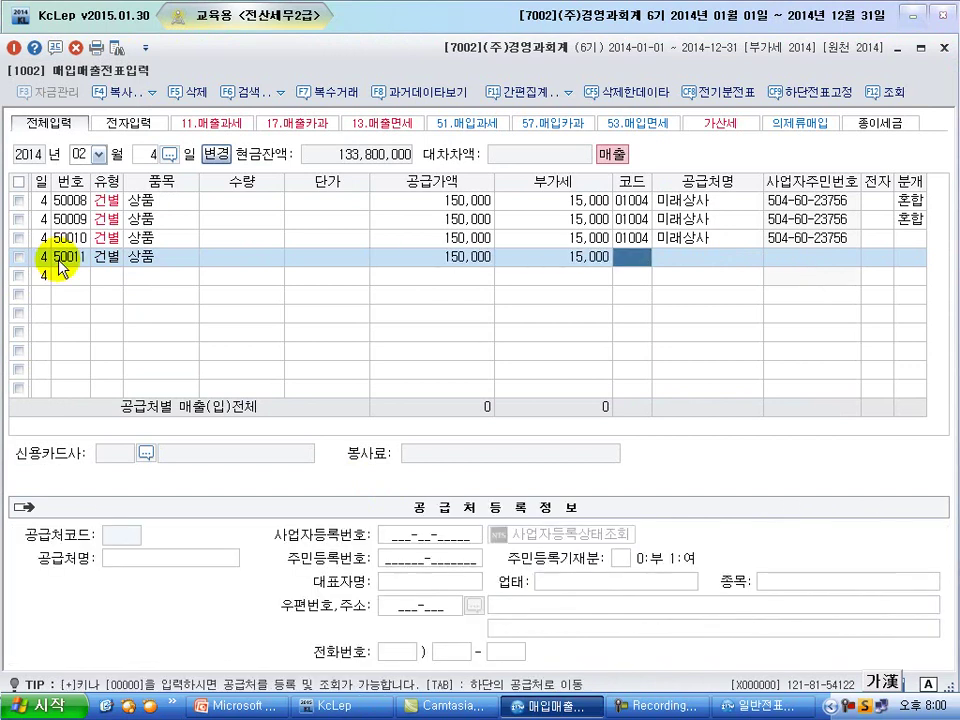
pyautogui.write('1004')
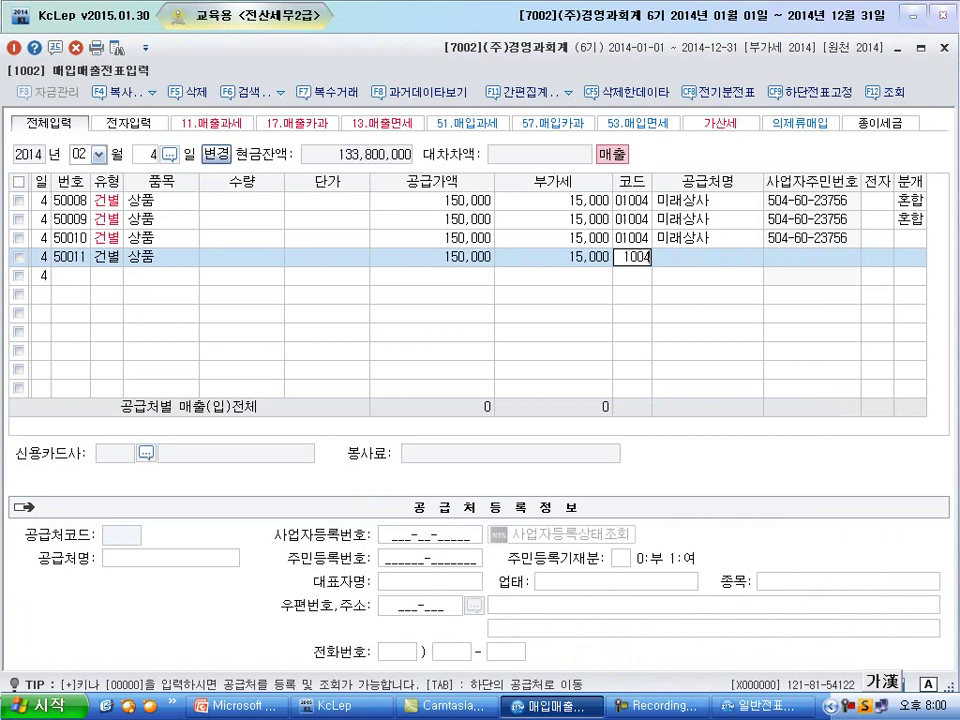
pyautogui.press('Return')
pyautogui.press('Return')
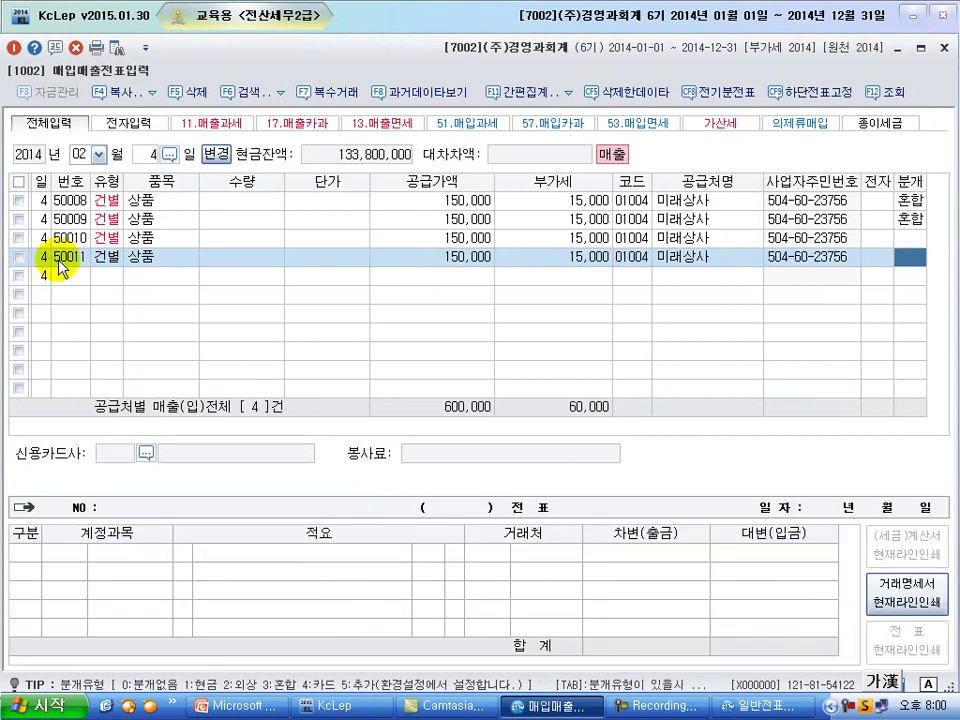
pyautogui.press('Return')
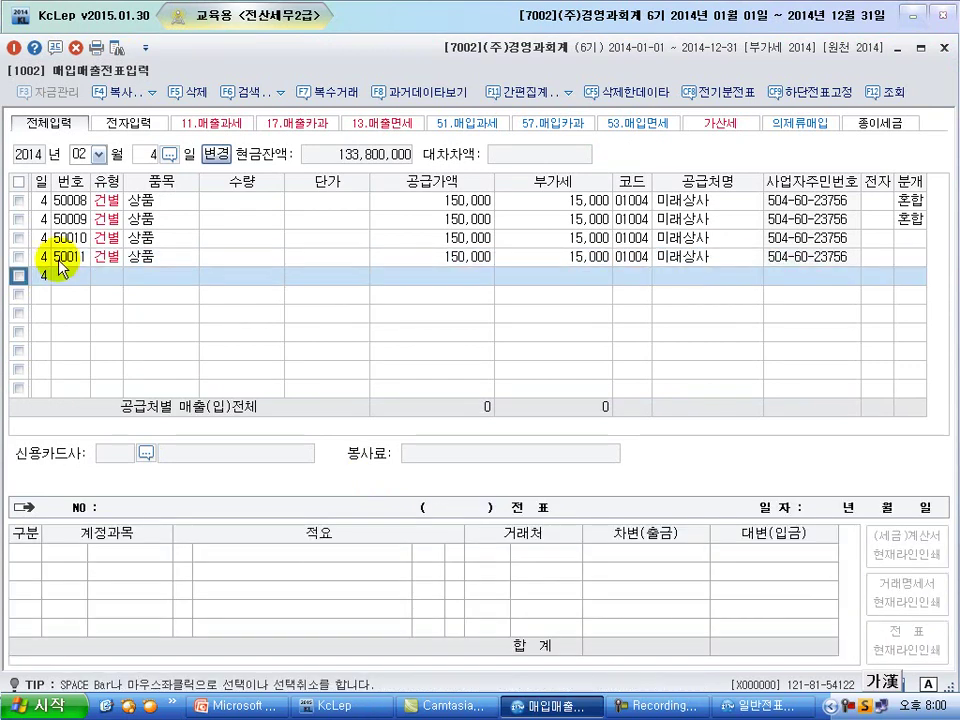
# Return to general voucher entry and start a new debit (차변) line on account 0813 접대비 (판매관리비) by searching for 접대.
pyautogui.click(909, 47)
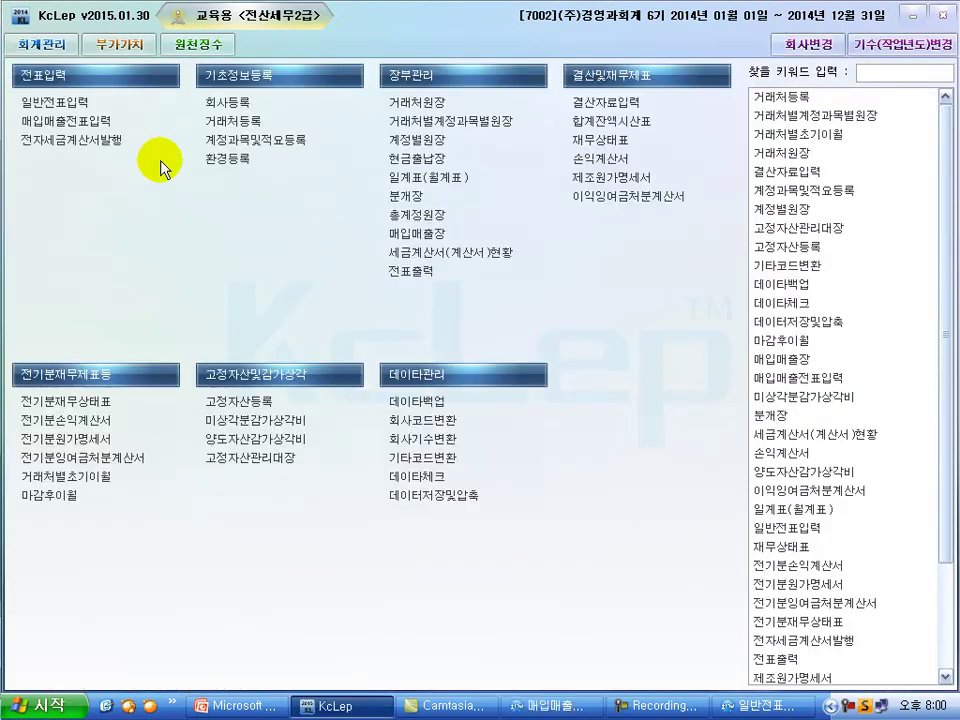
pyautogui.click(736, 708)
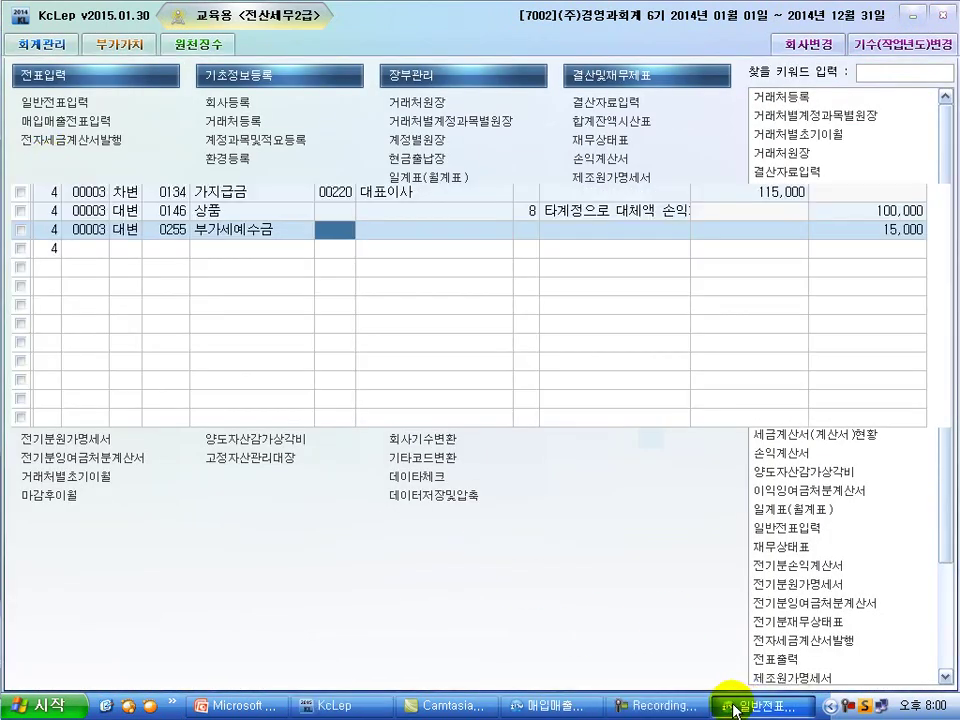
pyautogui.click(79, 247)
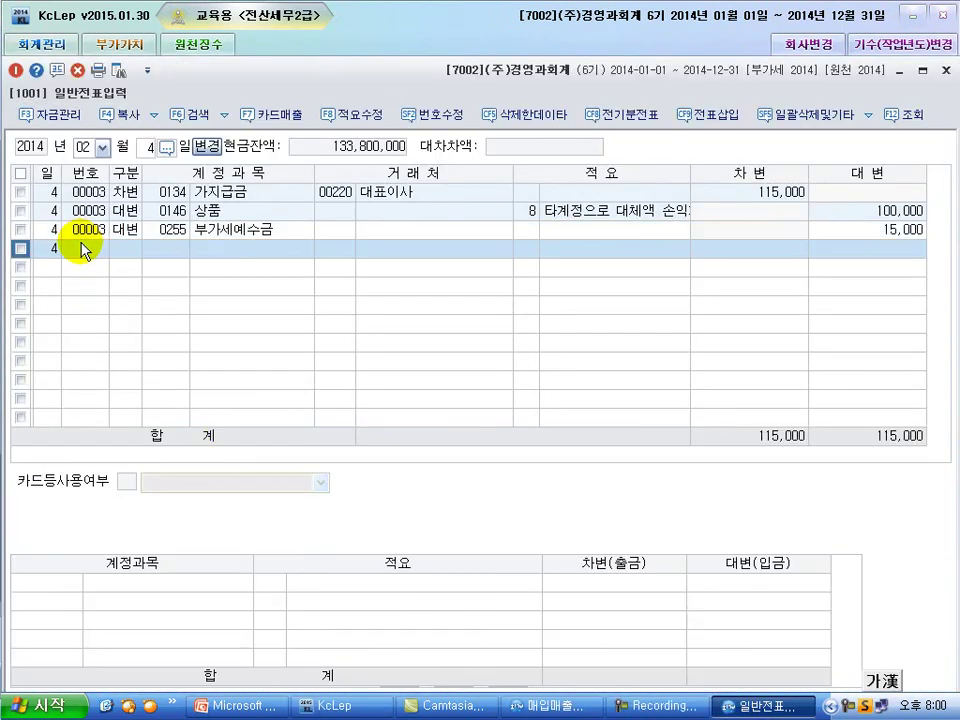
pyautogui.click(134, 256)
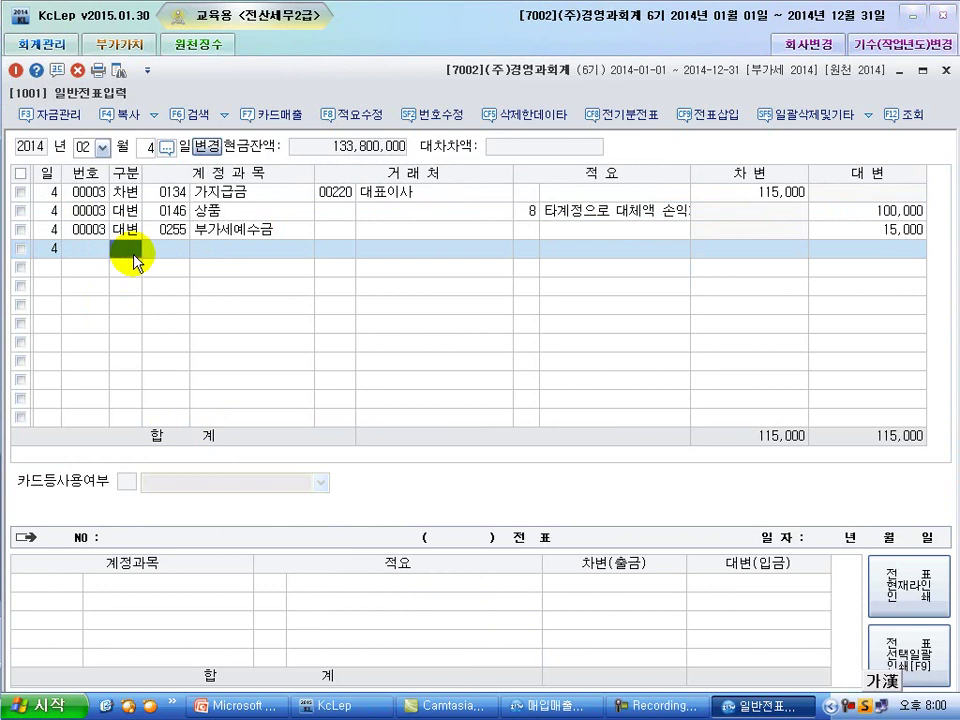
pyautogui.press('3')
pyautogui.press('Return')
pyautogui.write('접대')
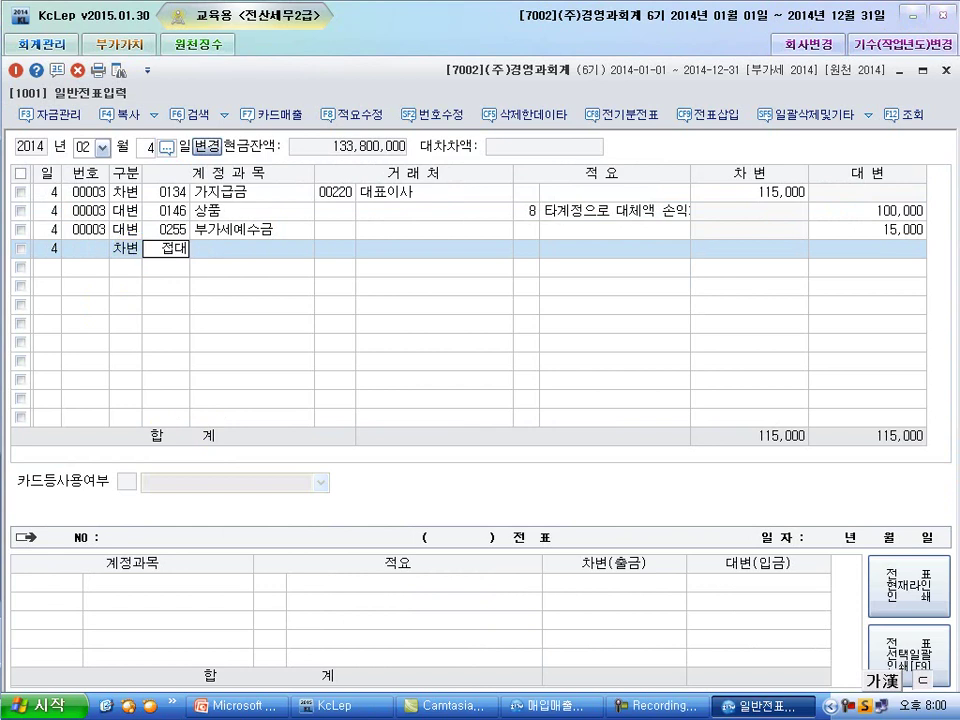
pyautogui.press('Return')
pyautogui.press('Down')
pyautogui.press('Down')
pyautogui.press('Down')
pyautogui.press('Down')
pyautogui.press('Down')
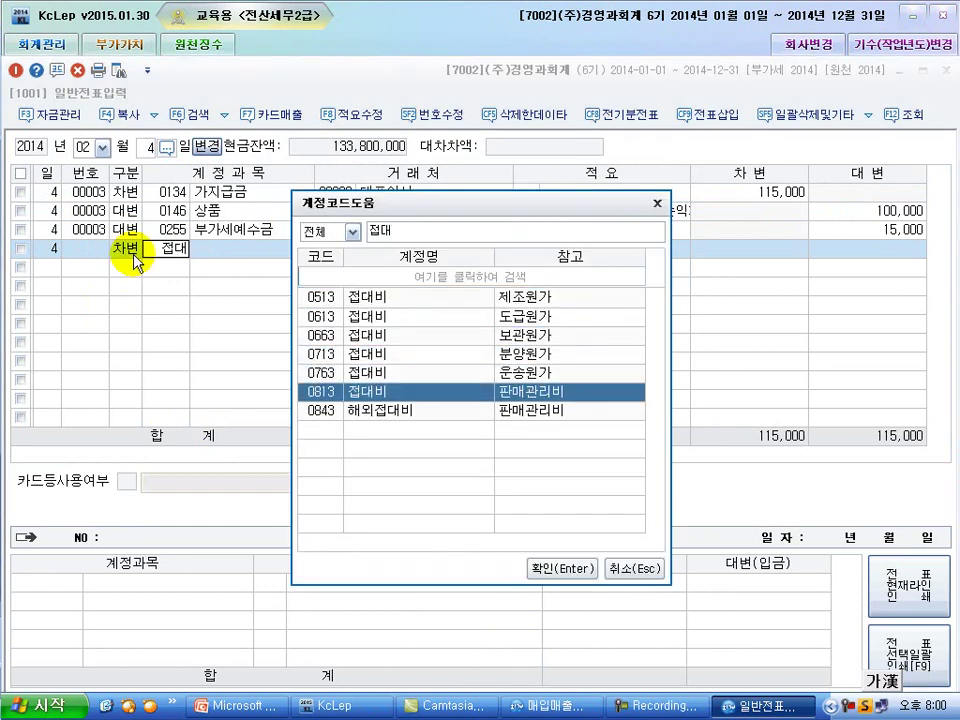
pyautogui.press('Return')
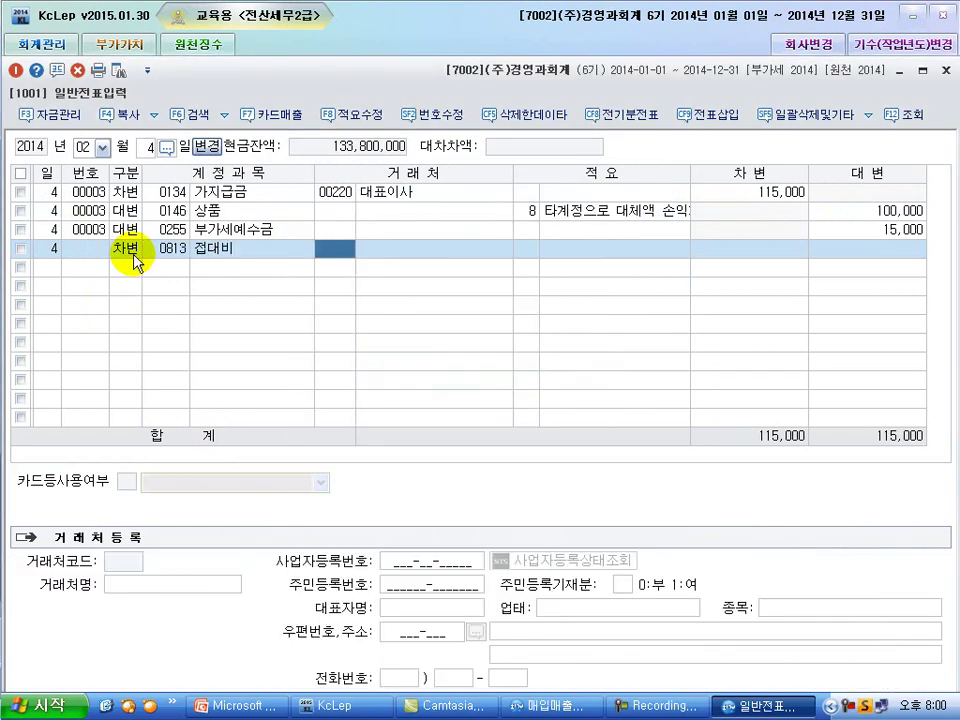
# Enter a debit amount of 115,000 on the 접대비 line, leaving its trading partner and summary blank.
pyautogui.press('Return')
pyautogui.press('Return')
pyautogui.write('1150000')
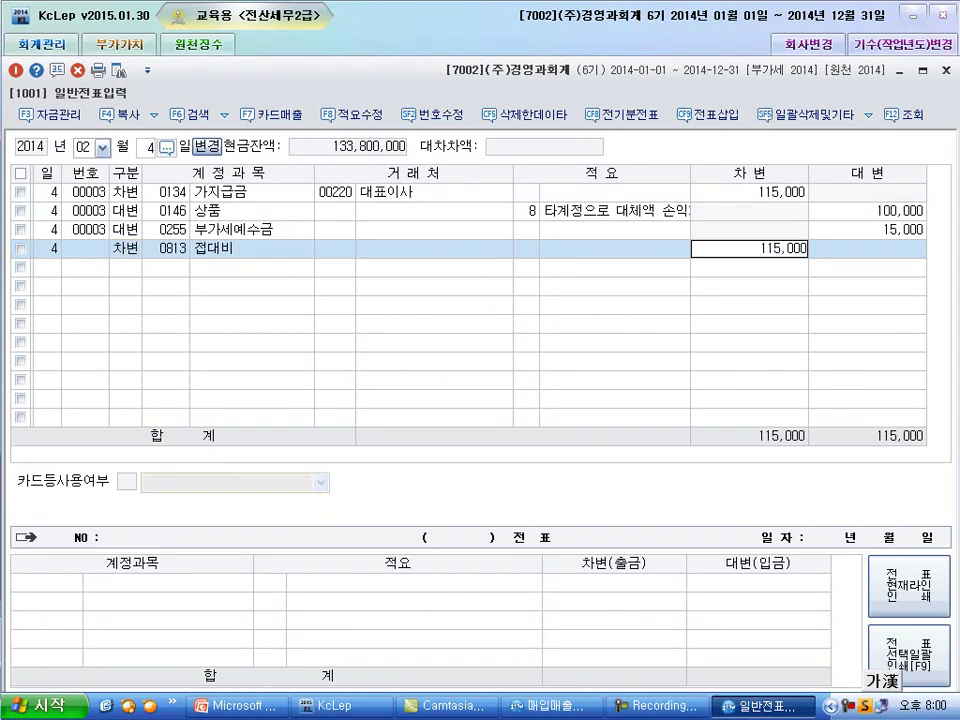
pyautogui.press('Return')
pyautogui.press('Return')
# Add a credit (대변) line on 0146 상품 against 접대비, with summary 8 (타계정으로 대체액) and an amount of 100,000.
pyautogui.write('4')
pyautogui.press('Return')
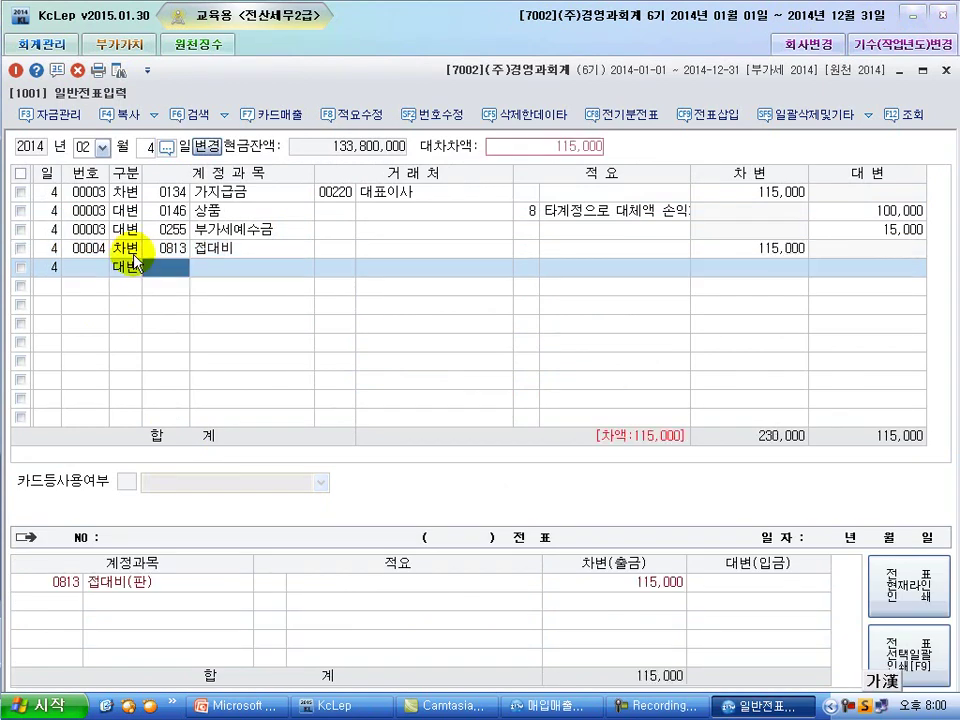
pyautogui.write('상품')
pyautogui.press('Return')
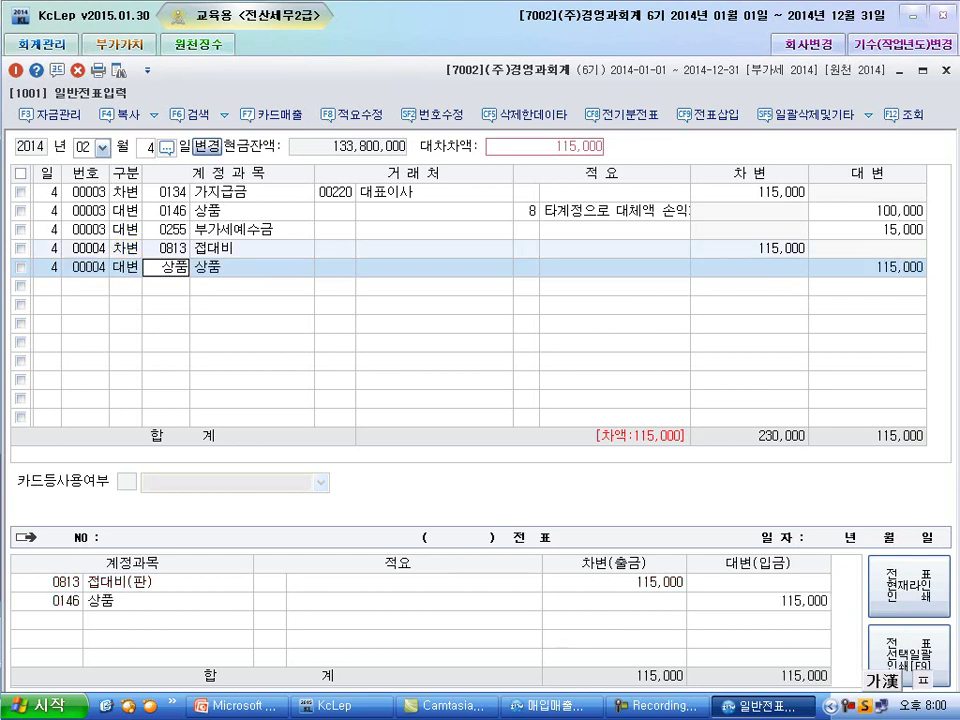
pyautogui.press('Return')
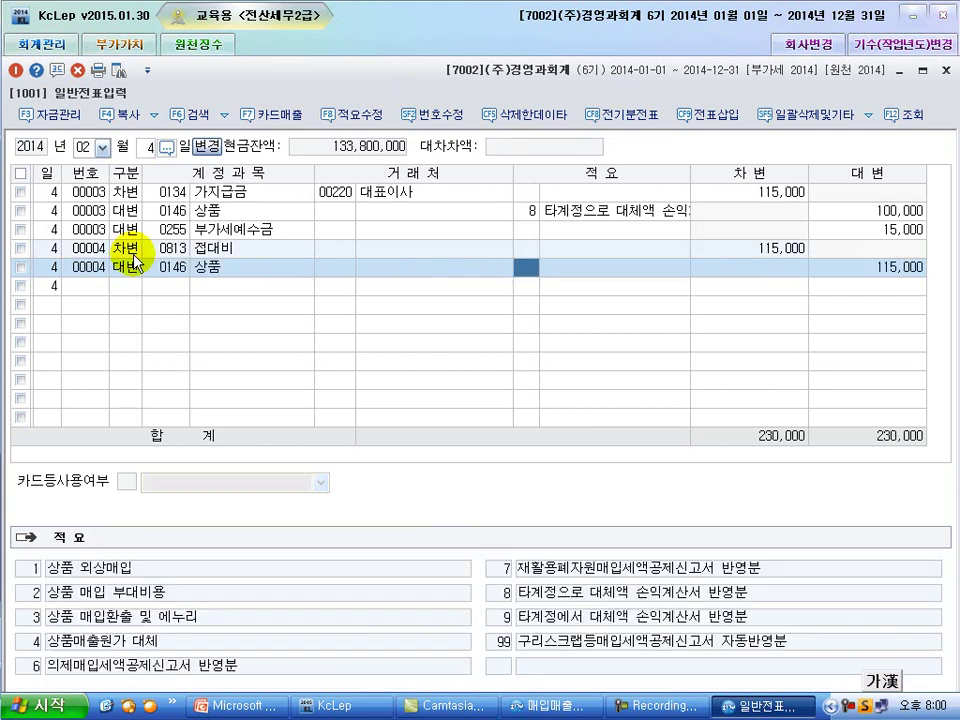
pyautogui.write('8')
pyautogui.press('Return')
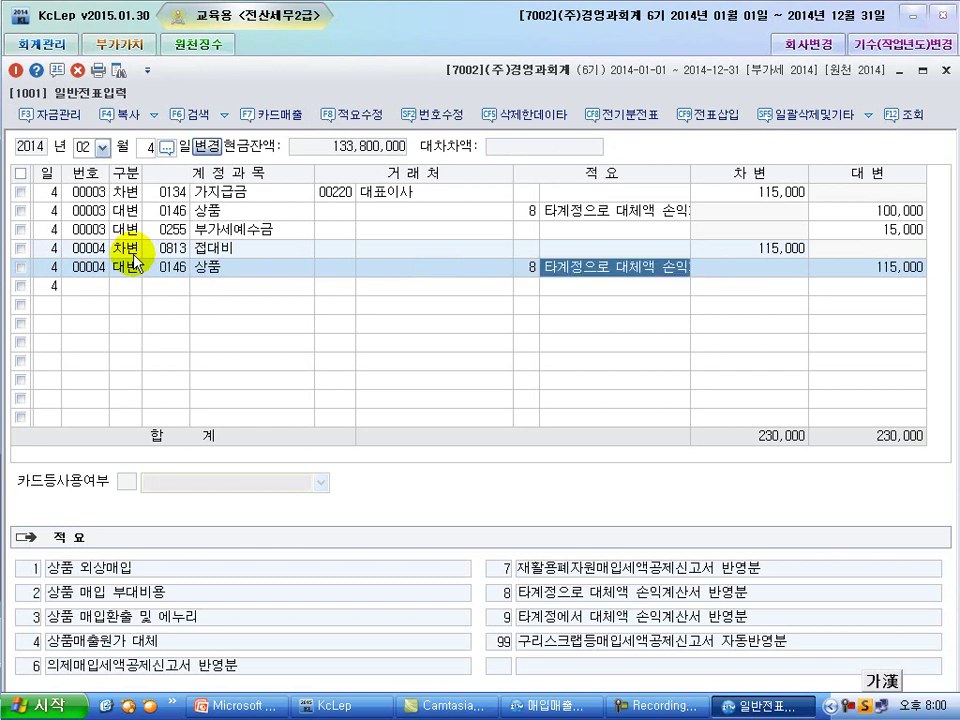
pyautogui.press('Return')
pyautogui.write('100000')
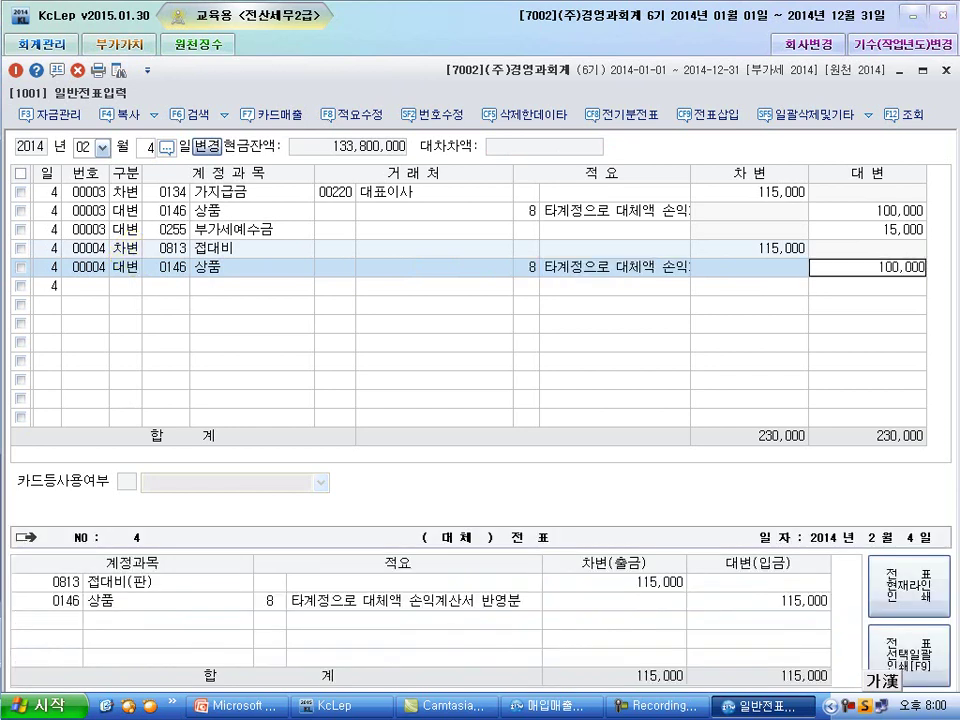
pyautogui.press('Return')
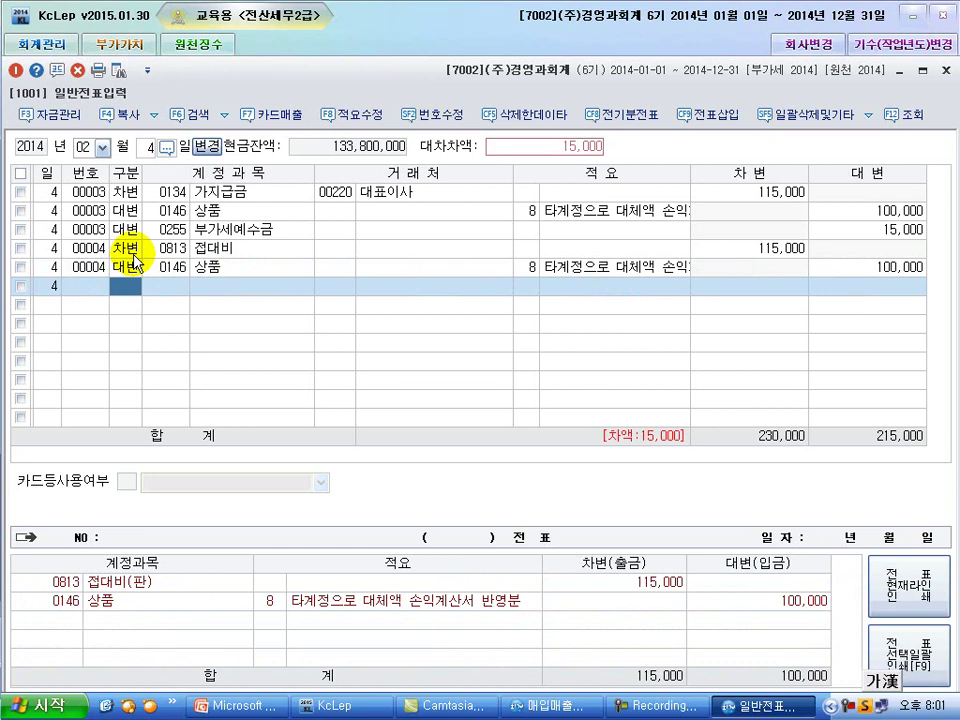
# Add a credit (대변) line of 15,000 on 0255 부가세예수금 to the 접대비 voucher, leaving the partner code blank.
pyautogui.write('4')
pyautogui.press('Return')
pyautogui.write('부가')
pyautogui.press('Return')
pyautogui.press('Down')
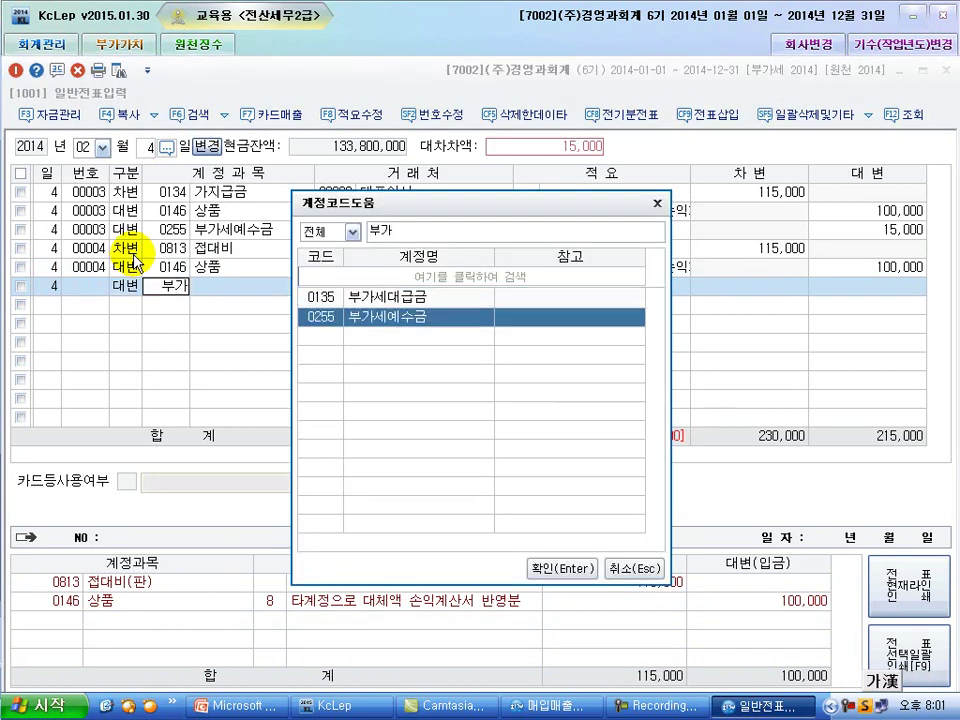
pyautogui.press('Return')
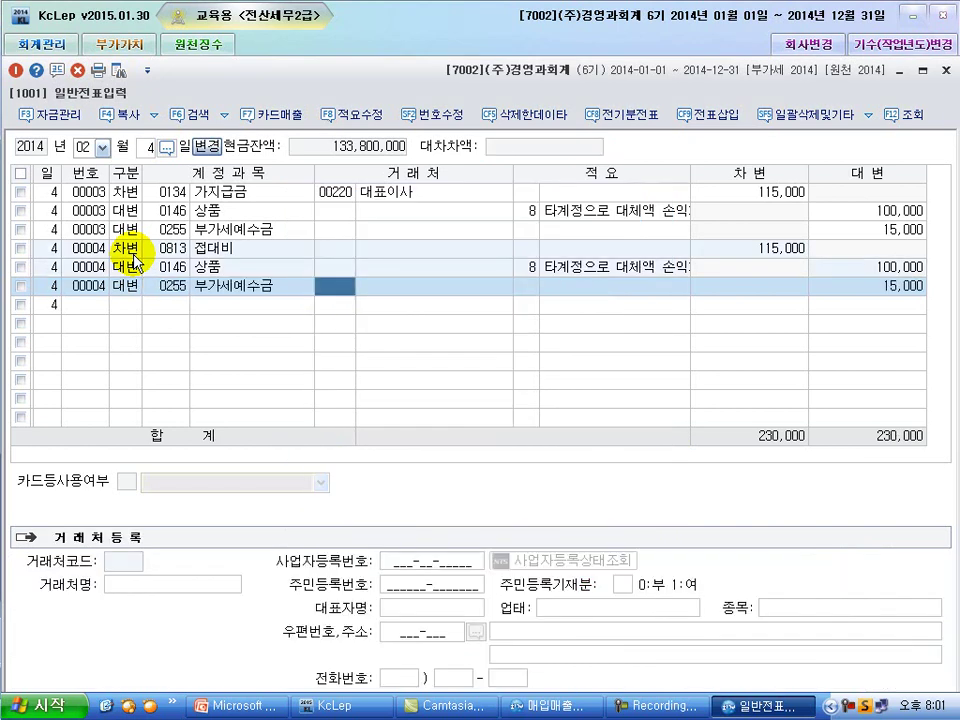
pyautogui.press('Return')
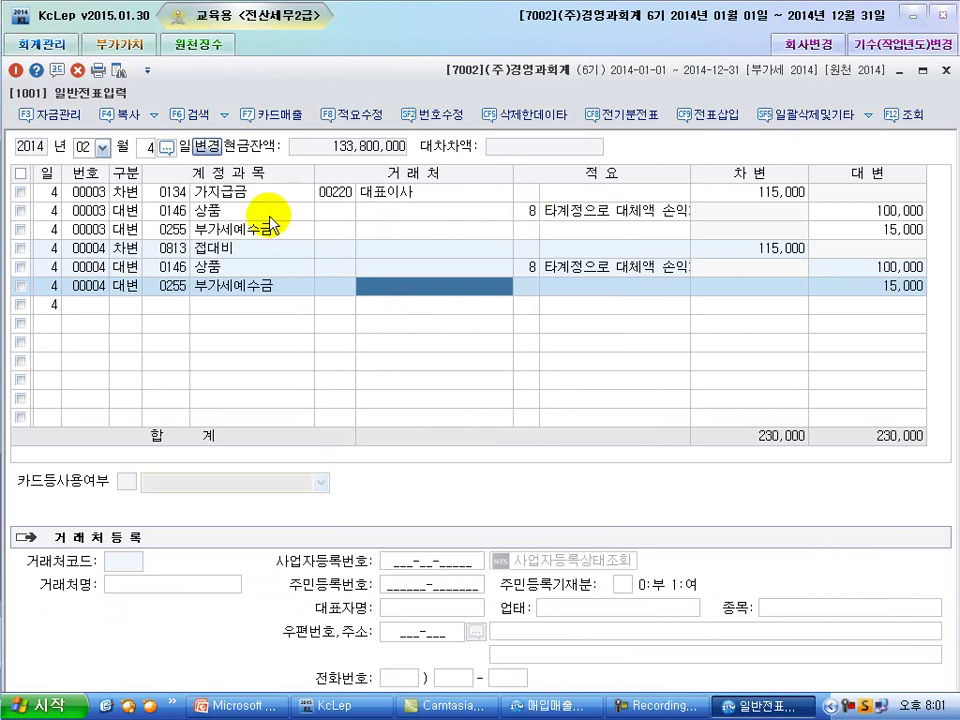
# Check the summary codes on the two 상품 credit lines and return to the empty row below the vouchers.
pyautogui.click(526, 211)
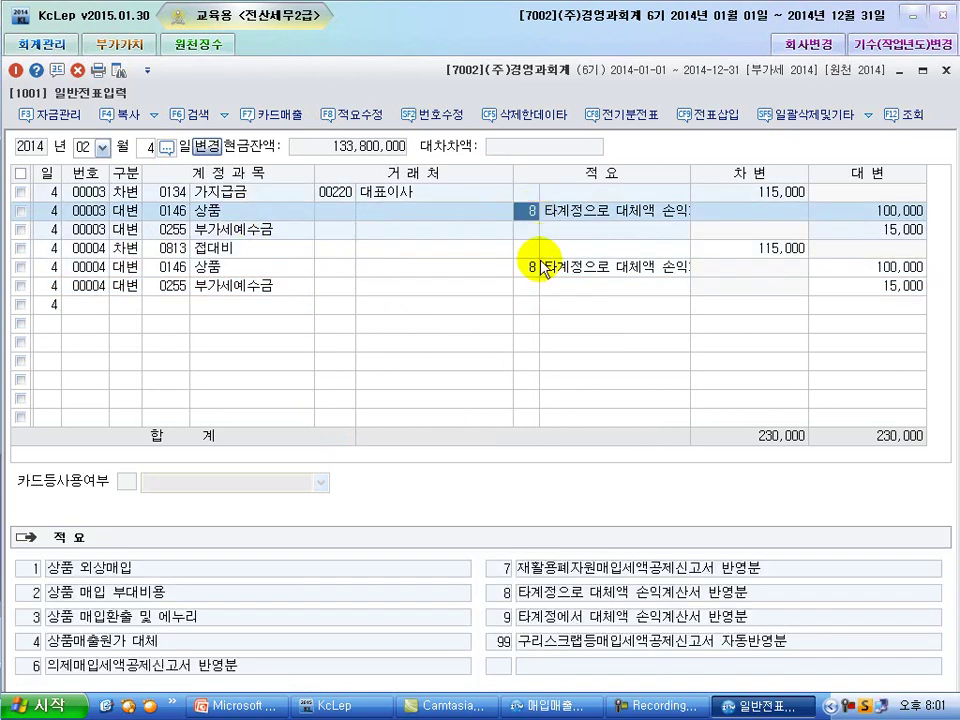
pyautogui.click(530, 267)
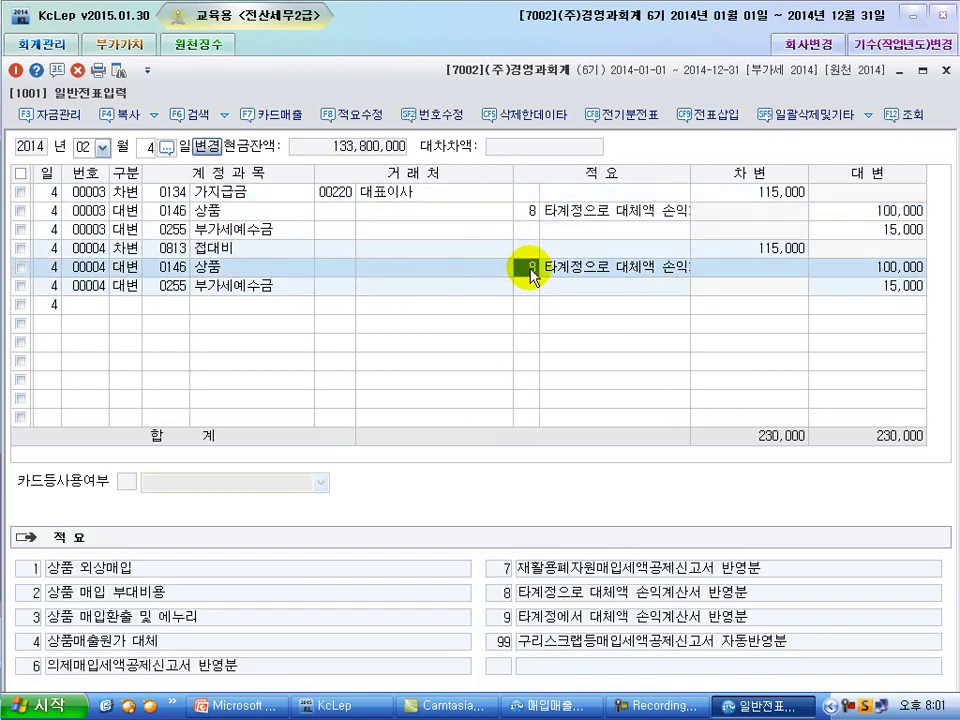
pyautogui.press('Down')
pyautogui.press('Down')
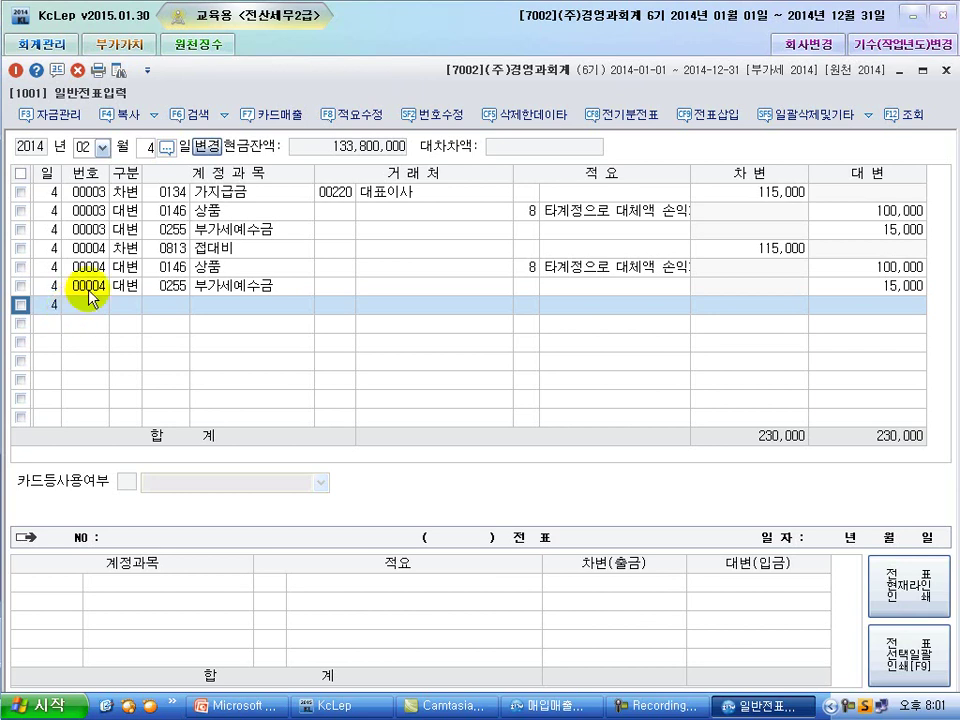
# Start a new voucher with a debit (차변) line of 100,000 on 0511 복리후생비 (제조원가), searching the account by 복리.
pyautogui.press('Return')
pyautogui.write('3')
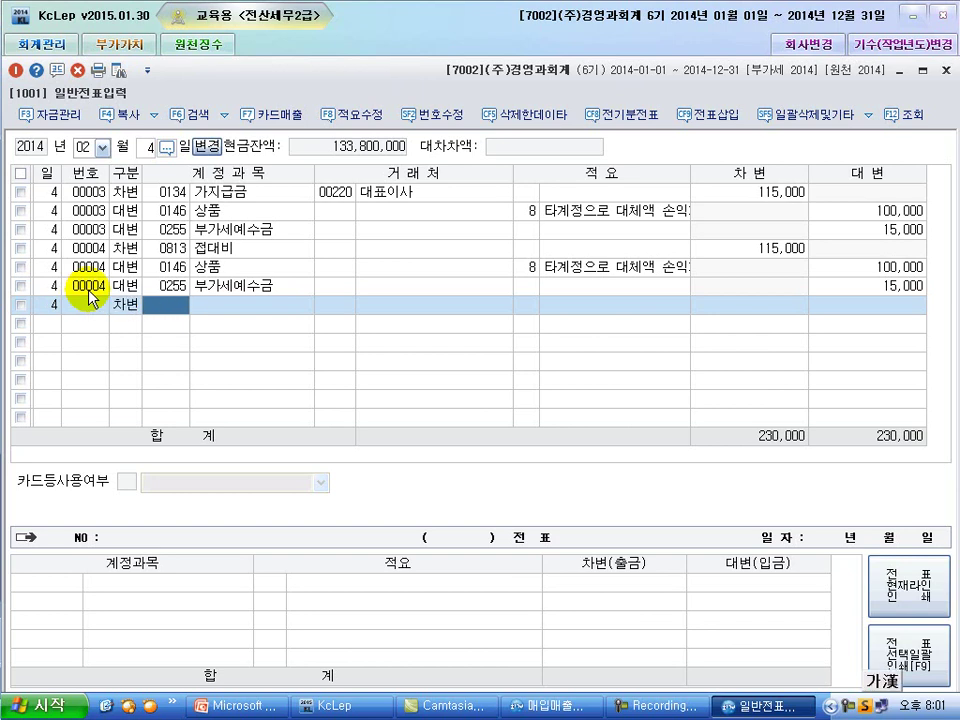
pyautogui.write('ㅂ복리')
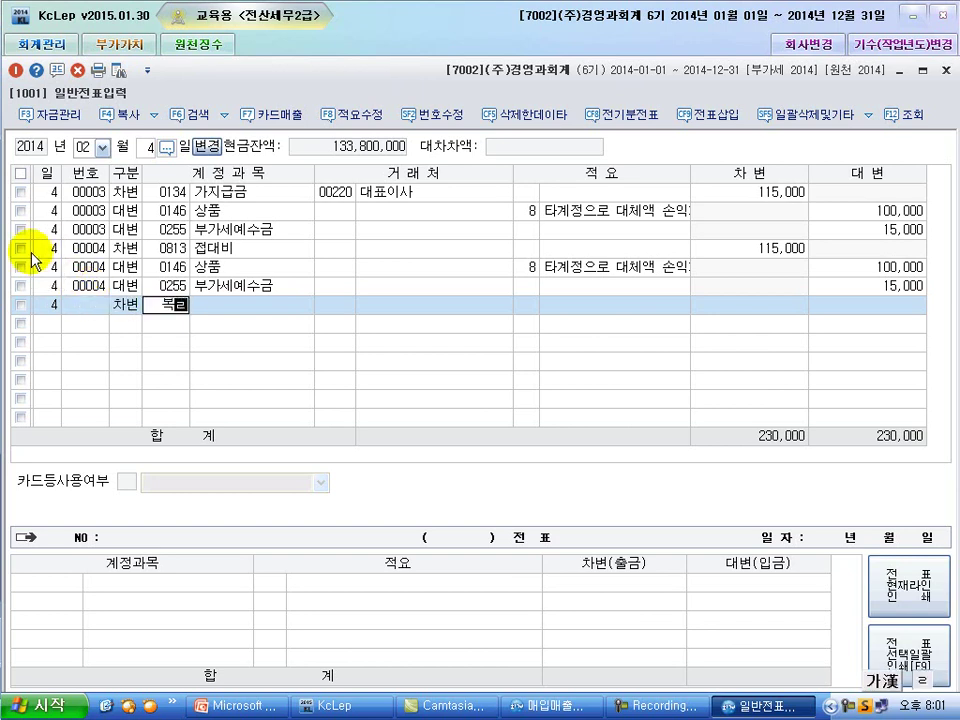
pyautogui.press('Return')
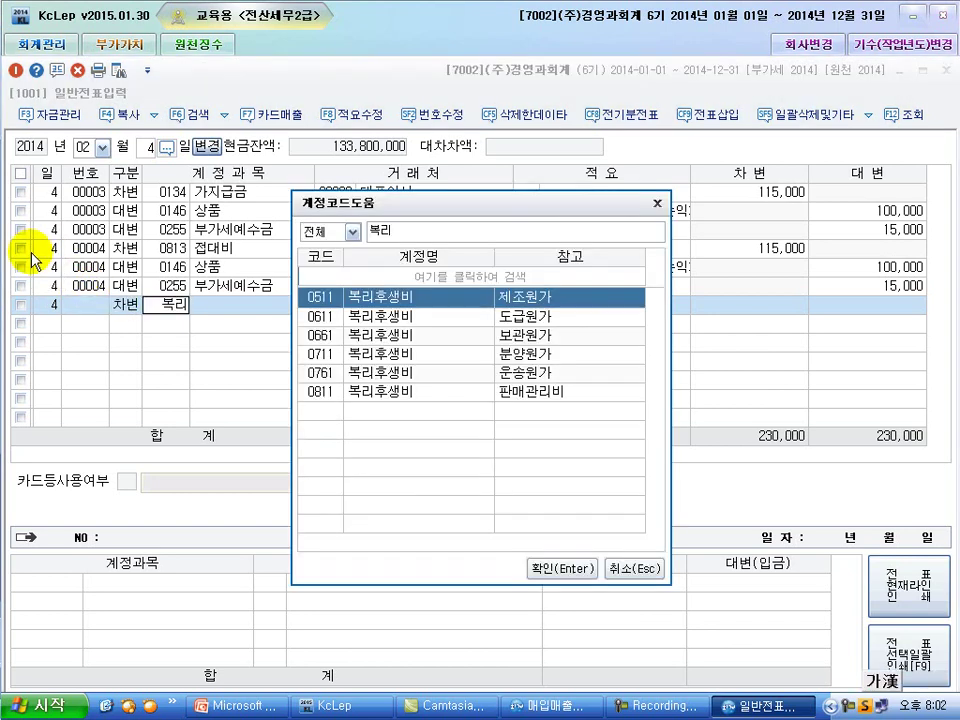
pyautogui.press('Return')
pyautogui.press('Return')
pyautogui.press('Return')
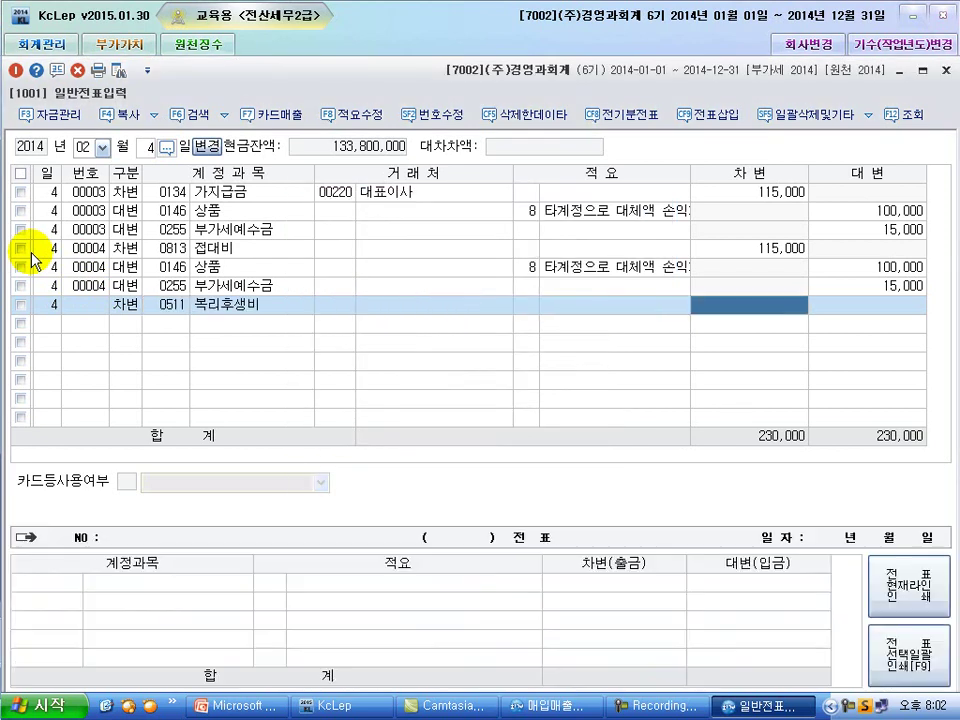
pyautogui.write('1000000')
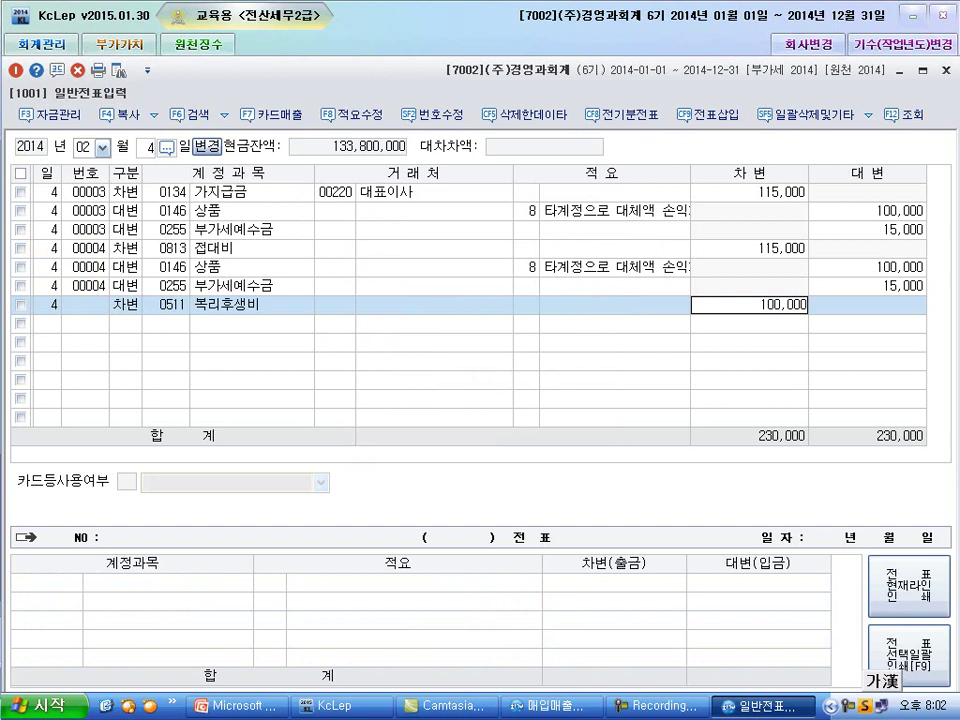
pyautogui.press('Return')
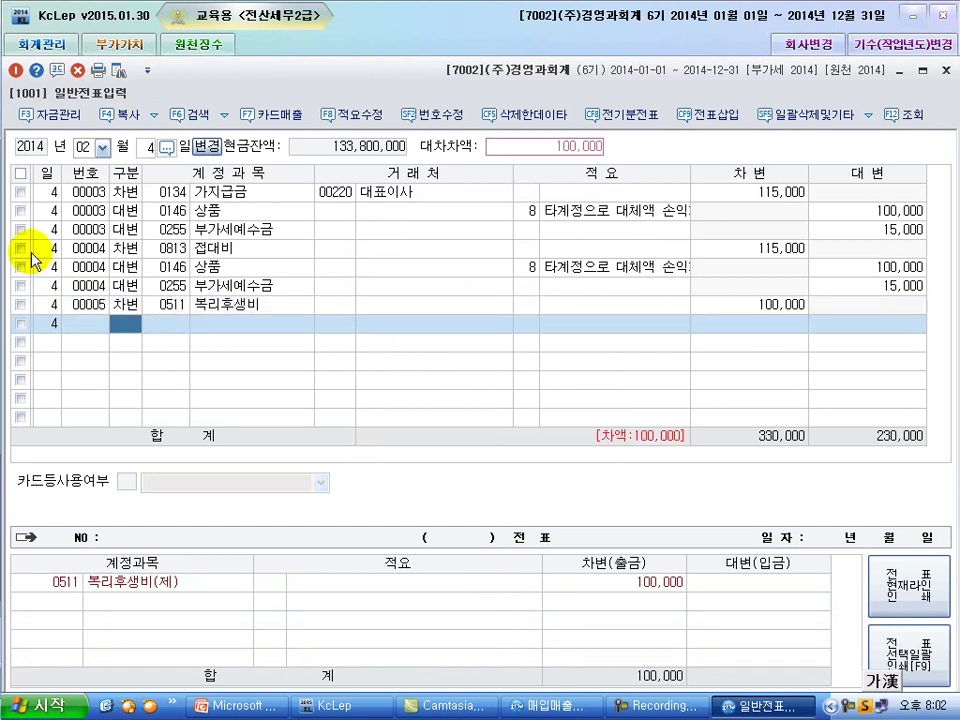
# Add a credit (대변) line of 100,000 on 0146 상품 against 복리후생비, with summary 8 (타계정으로 대체액 손익계산서 반영분).
pyautogui.write('4')
pyautogui.write('상품')
pyautogui.press('Return')
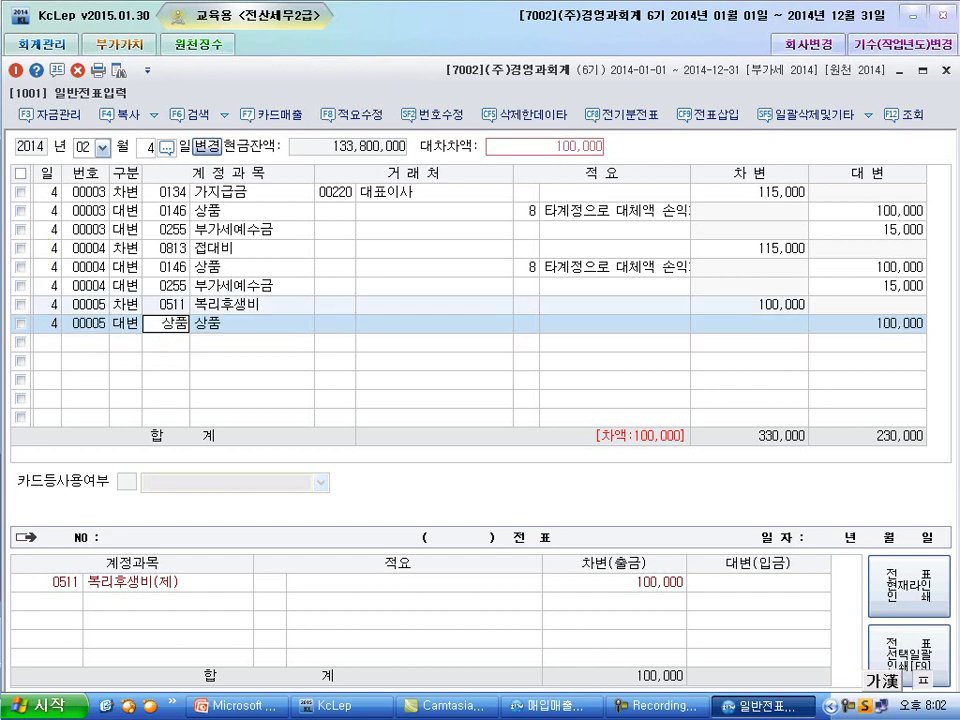
pyautogui.press('Return')
pyautogui.write('8')
pyautogui.press('Return')
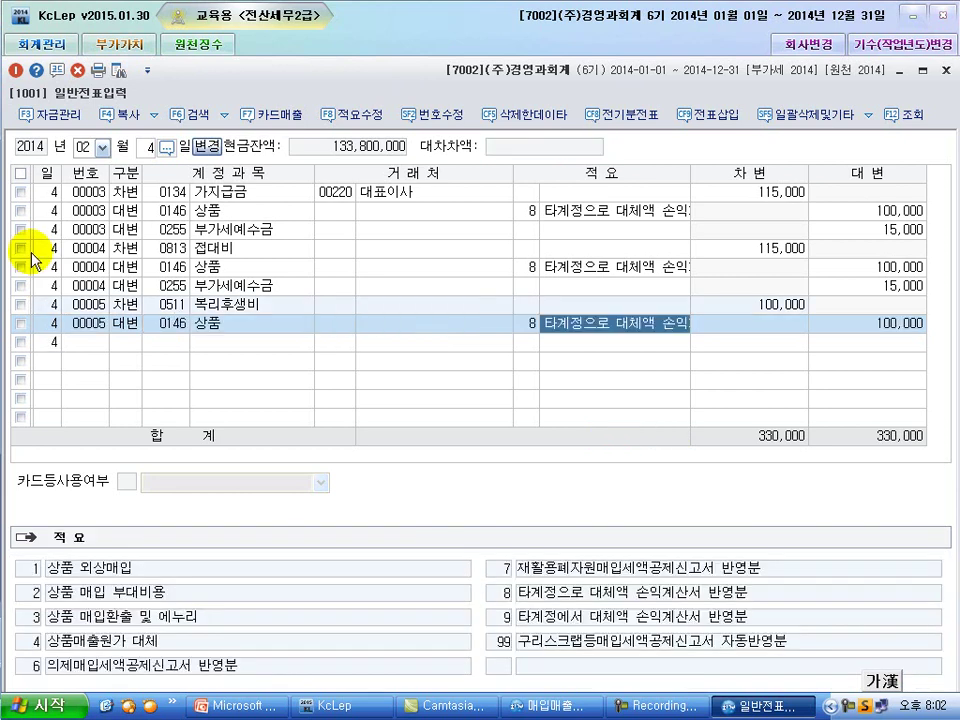
pyautogui.press('Return')
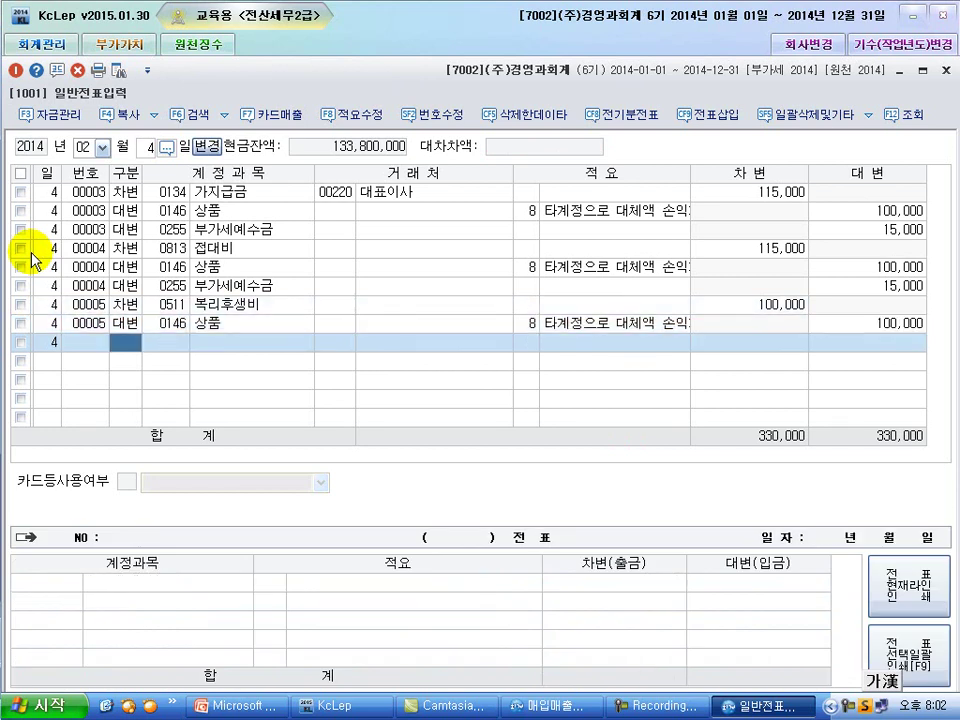
# Switch to the PowerPoint slide show and circle the 1/4 purchase's 상품 and 부가세대급금 debit entries with the pen.
pyautogui.hotkey('alt', 'Tab')
pyautogui.hotkey('ctrl', 'p')
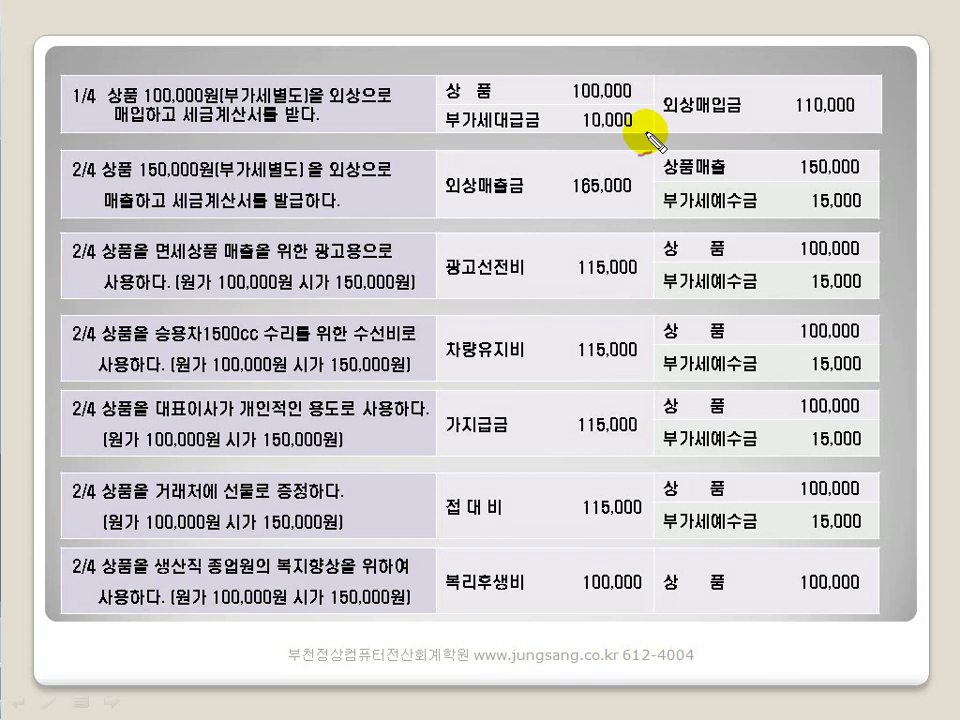
pyautogui.moveTo(640, 132)
pyautogui.mouseDown()
pyautogui.moveTo(470, 129)
pyautogui.moveTo(435, 115)
pyautogui.moveTo(420, 80)
pyautogui.moveTo(476, 62)
pyautogui.moveTo(632, 56)
pyautogui.moveTo(645, 80)
pyautogui.moveTo(634, 134)
pyautogui.mouseUp()
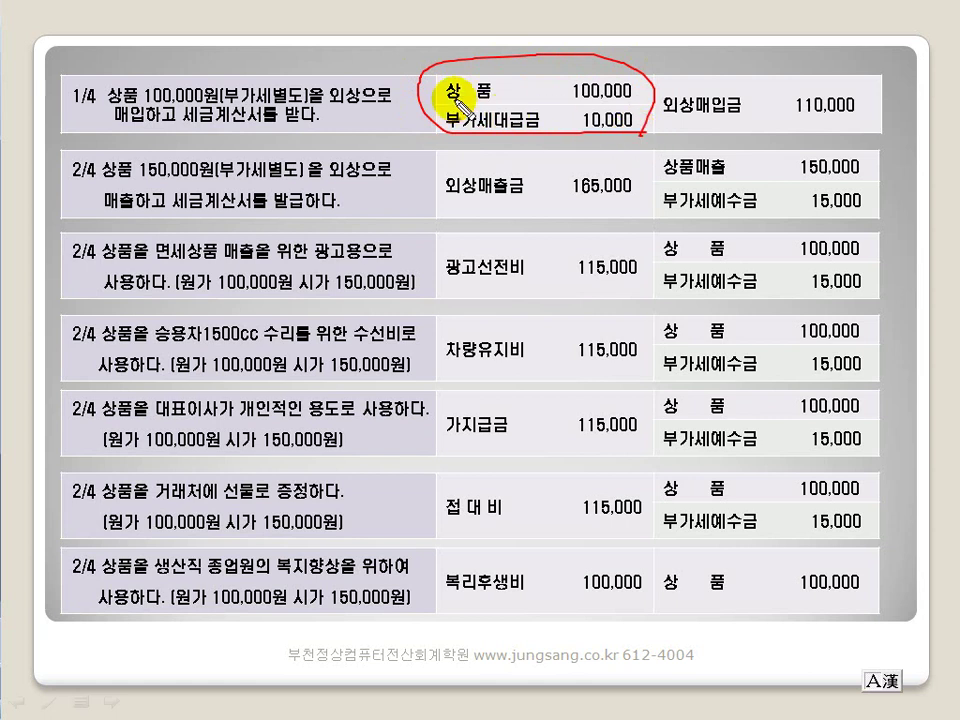